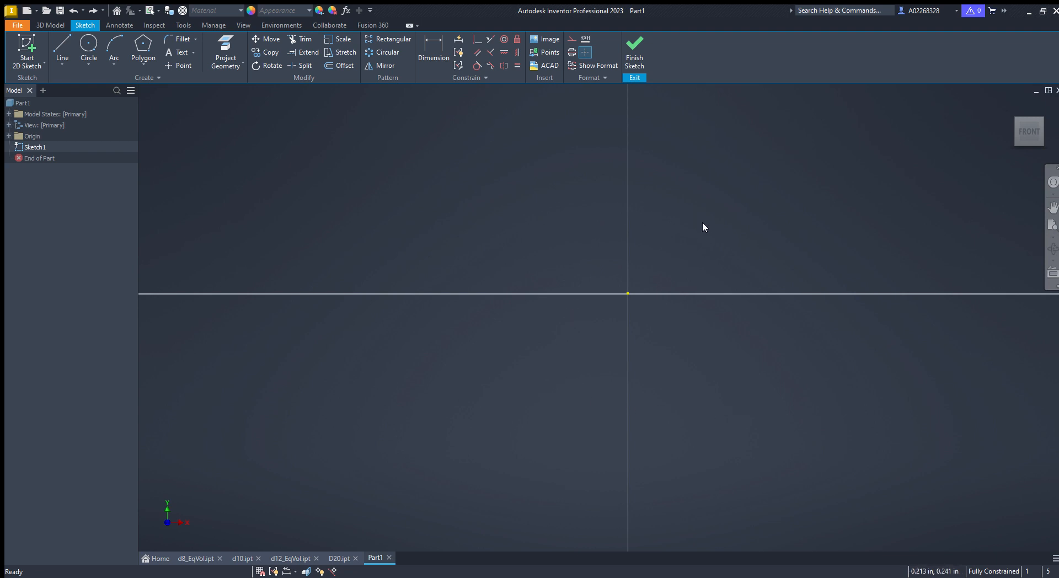
- Draw a circle centred on the sketch origin
click(88, 45)
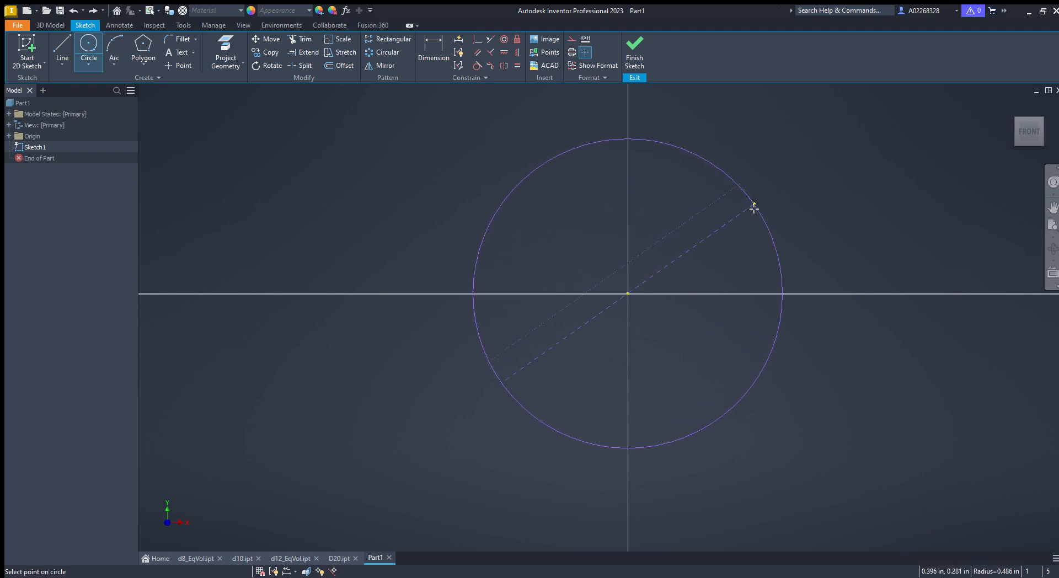
click(756, 207)
key(Escape)
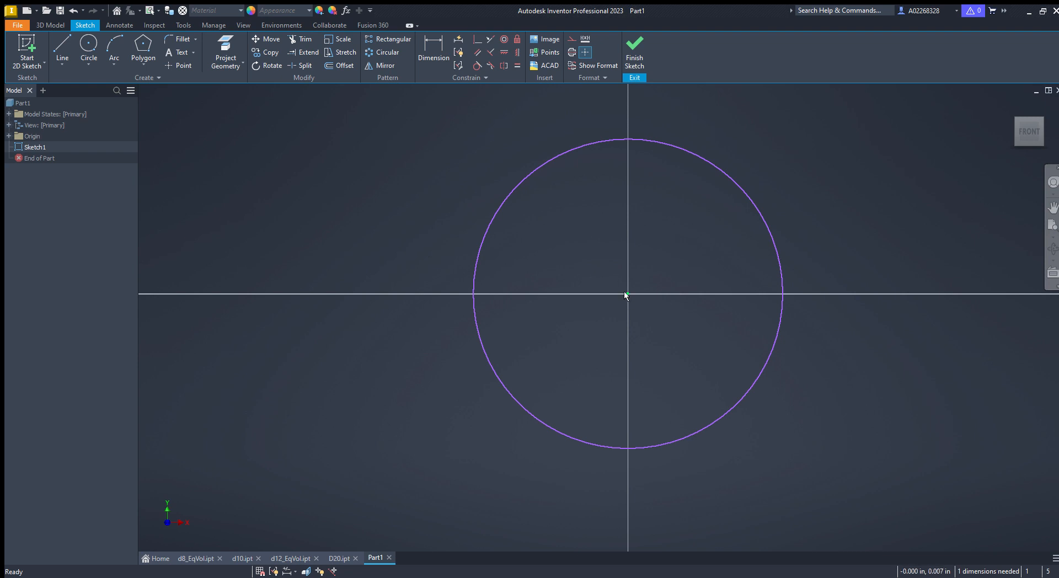
- Draw a diagonal line across the circle from its upper-left edge to its lower-right edge
click(65, 52)
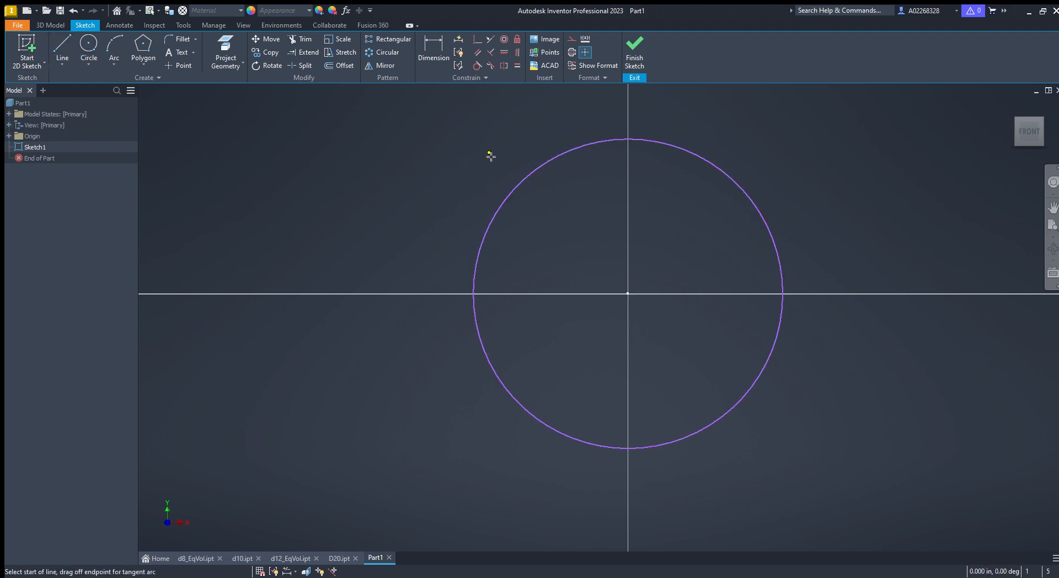
click(536, 171)
click(742, 397)
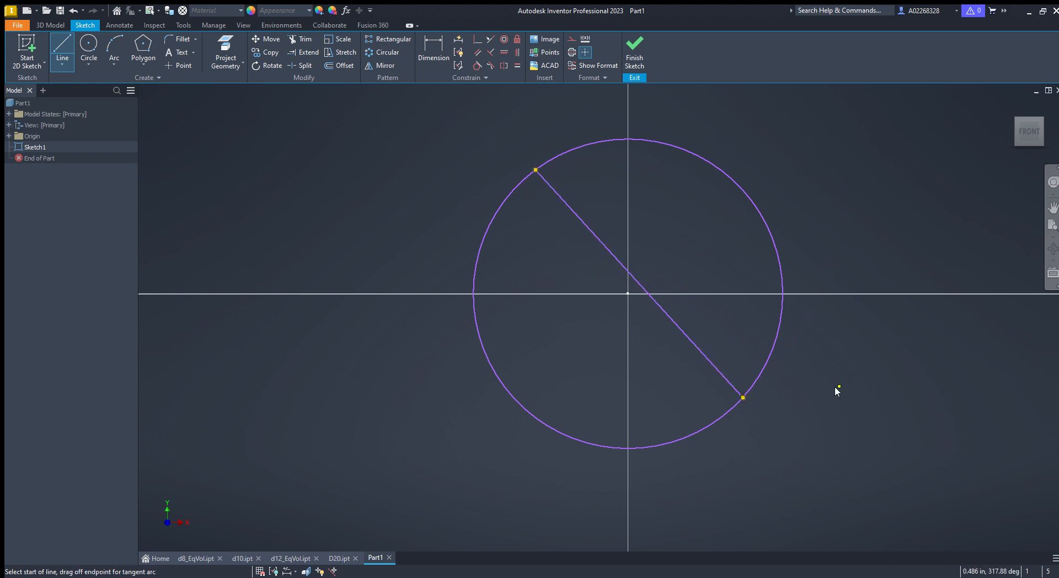
key(Escape)
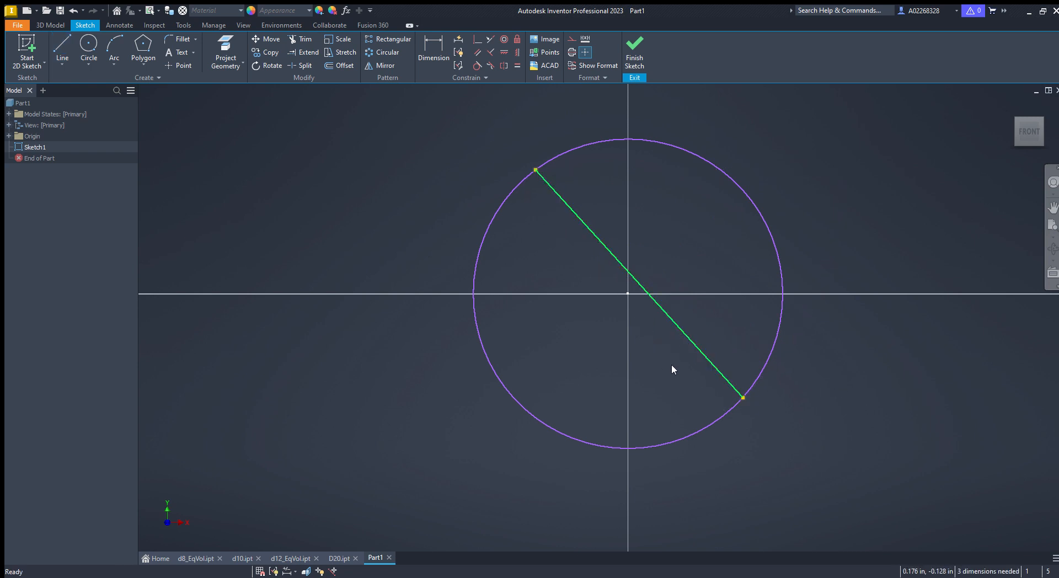
- Convert the diagonal into a dash-dot construction line and constrain it to pass through the circle's centre
click(670, 318)
click(477, 39)
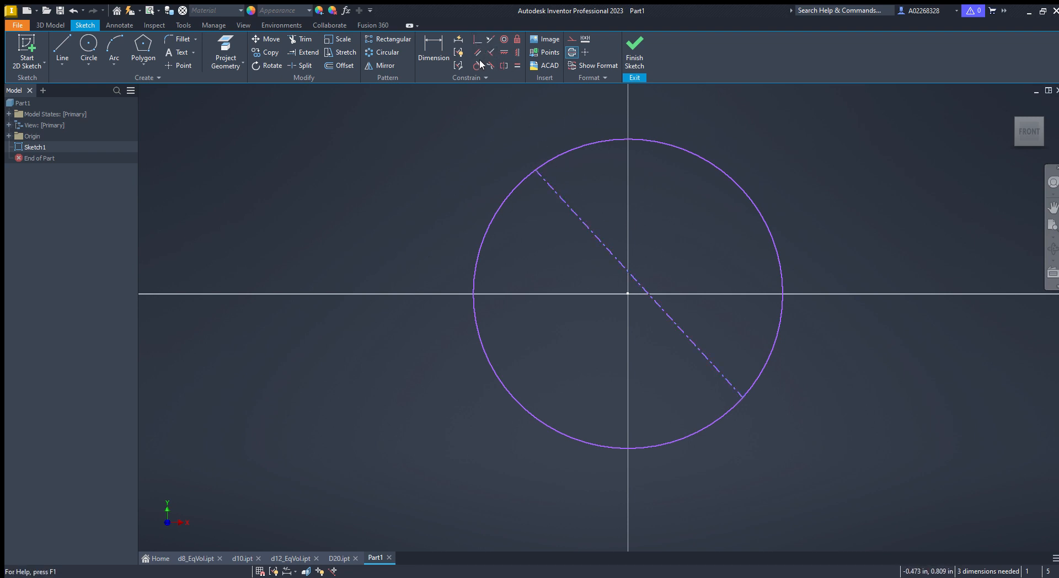
click(622, 291)
key(Escape)
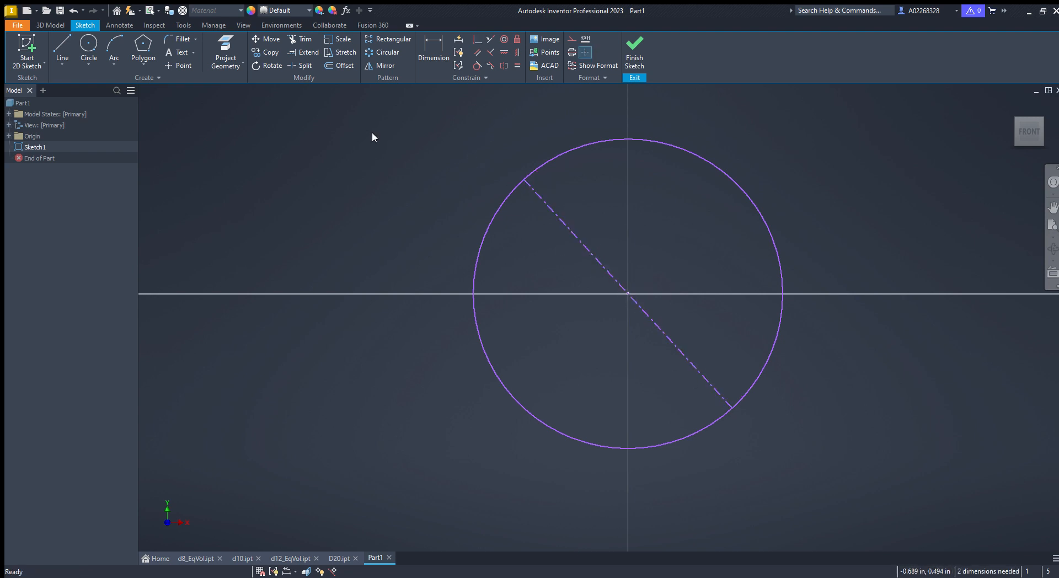
- Draw a short vertical line downward from the circle's centre along the vertical axis
click(63, 48)
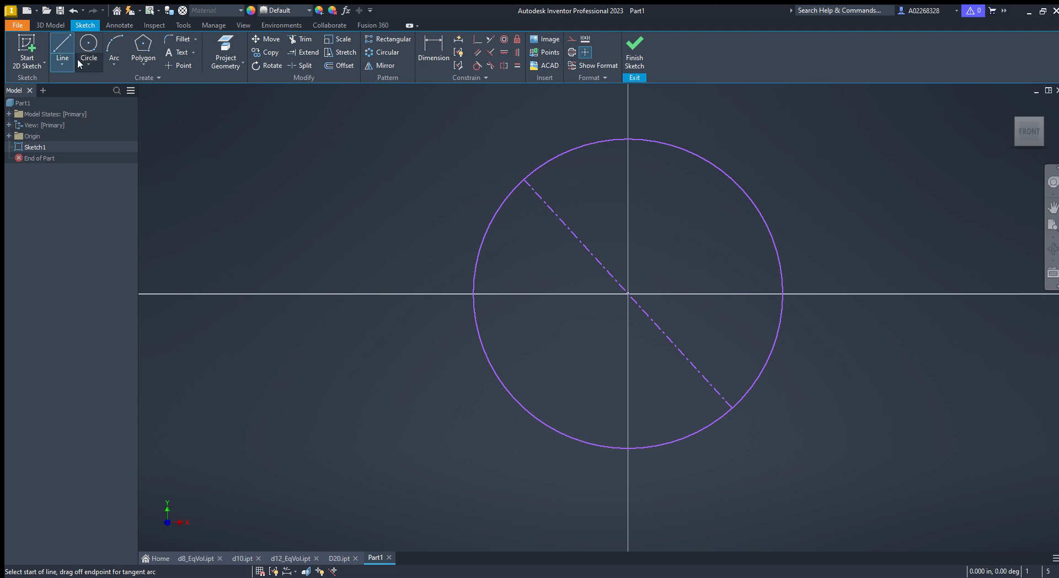
click(628, 294)
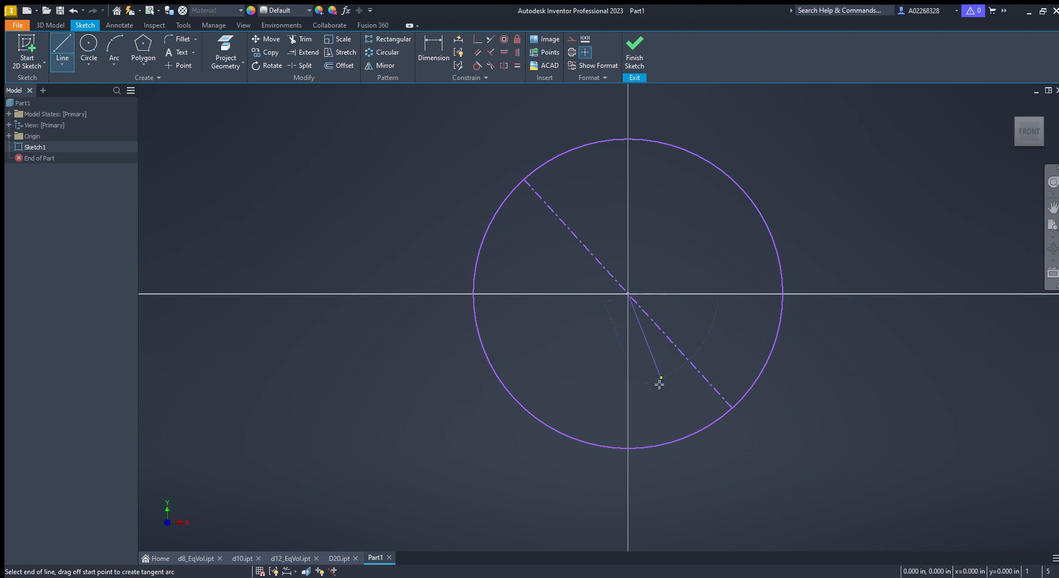
click(627, 393)
key(Escape)
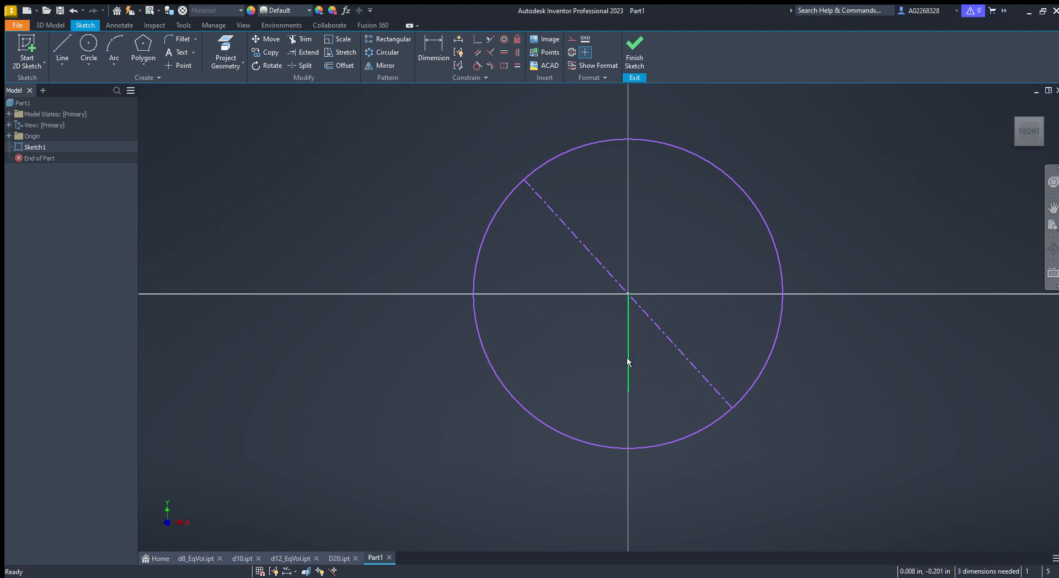
key(Delete)
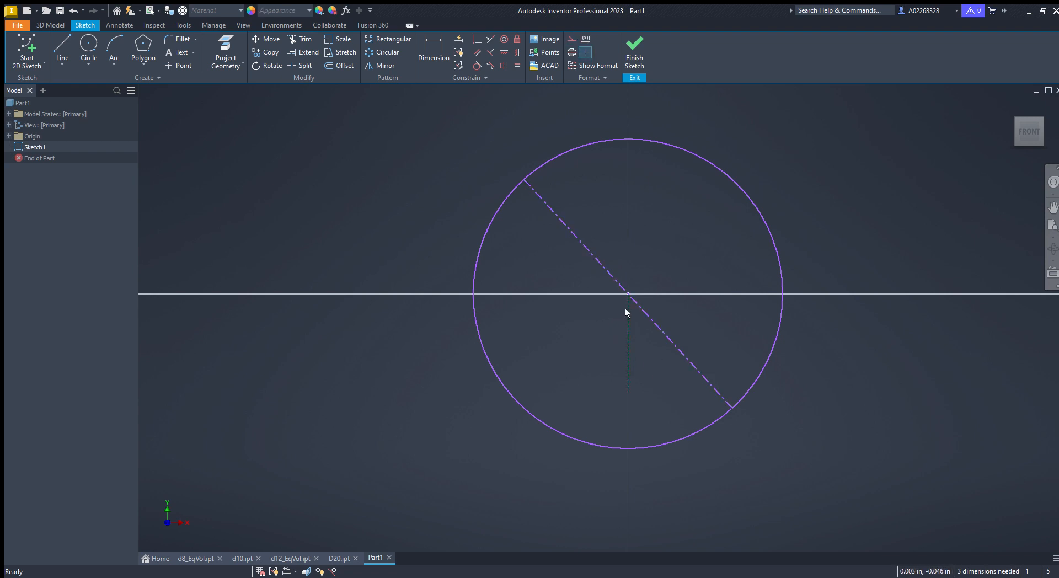
- Draw a four-sided polygon centred on the vertical line's lower end with a corner at the diagonal's lower end
click(143, 50)
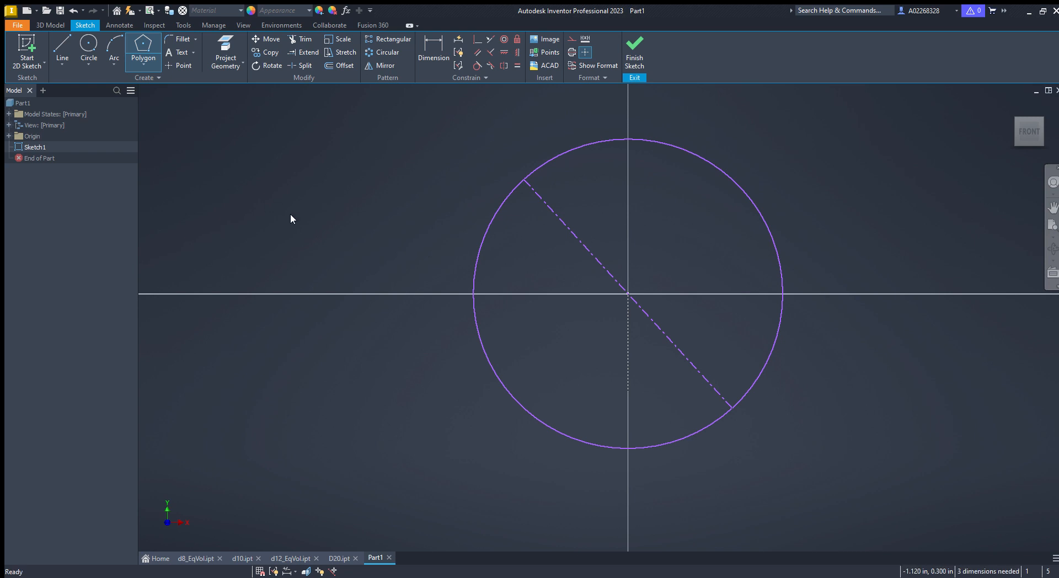
key(Escape)
click(147, 42)
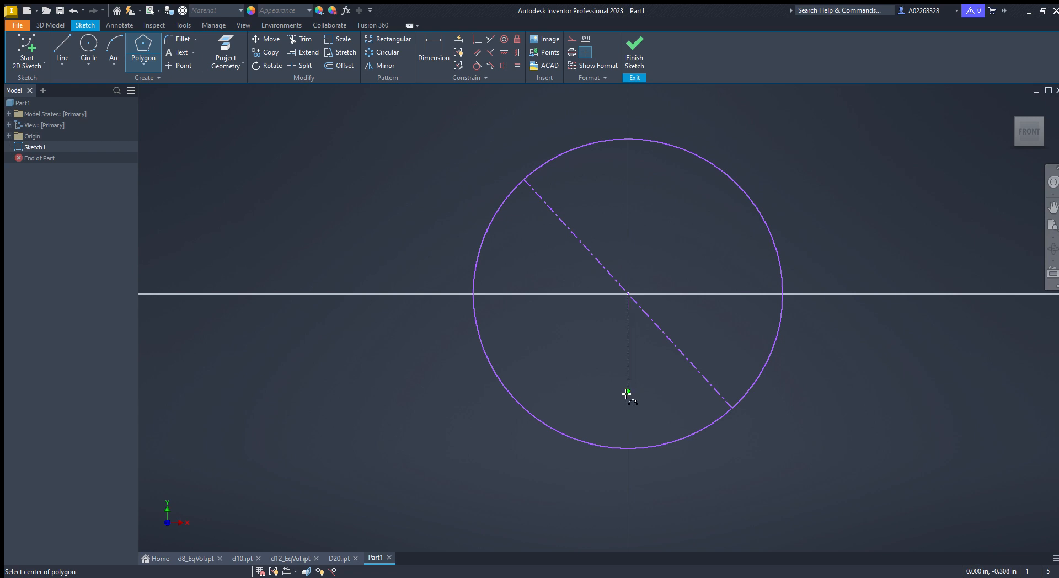
click(628, 393)
click(731, 409)
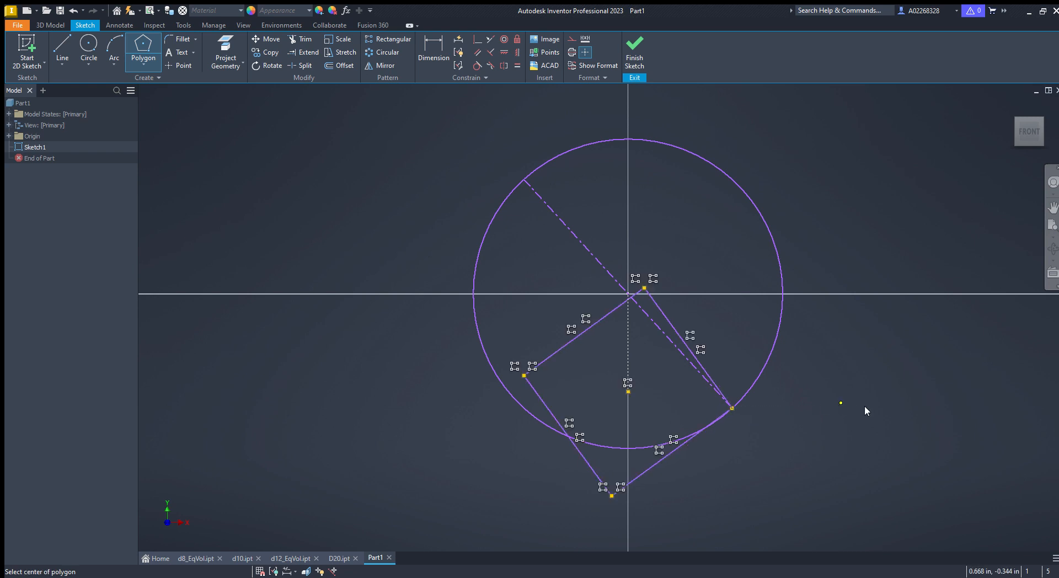
key(Escape)
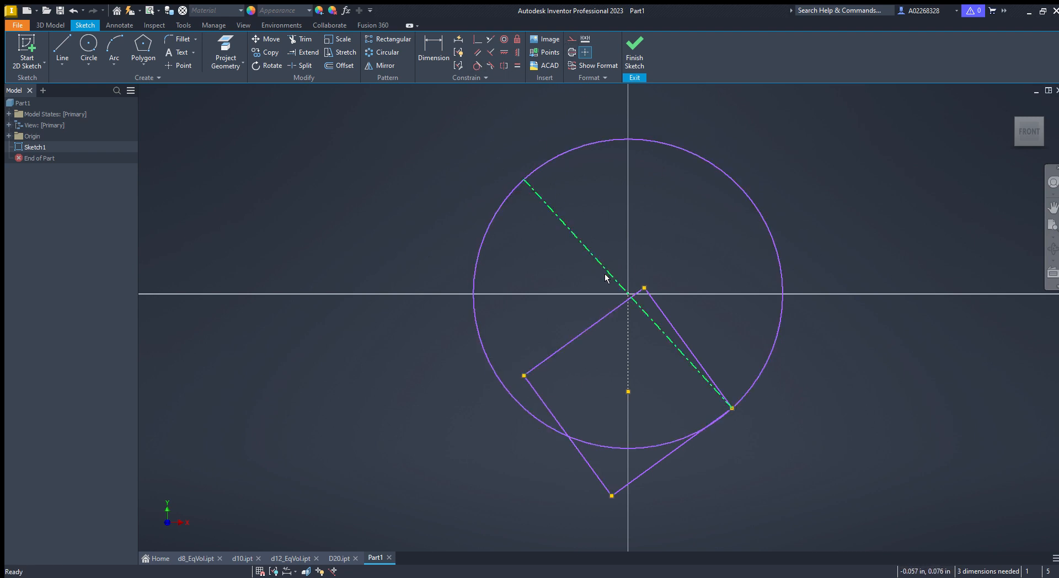
- Apply a coincident constraint placing the square's left corner on the circle
click(477, 39)
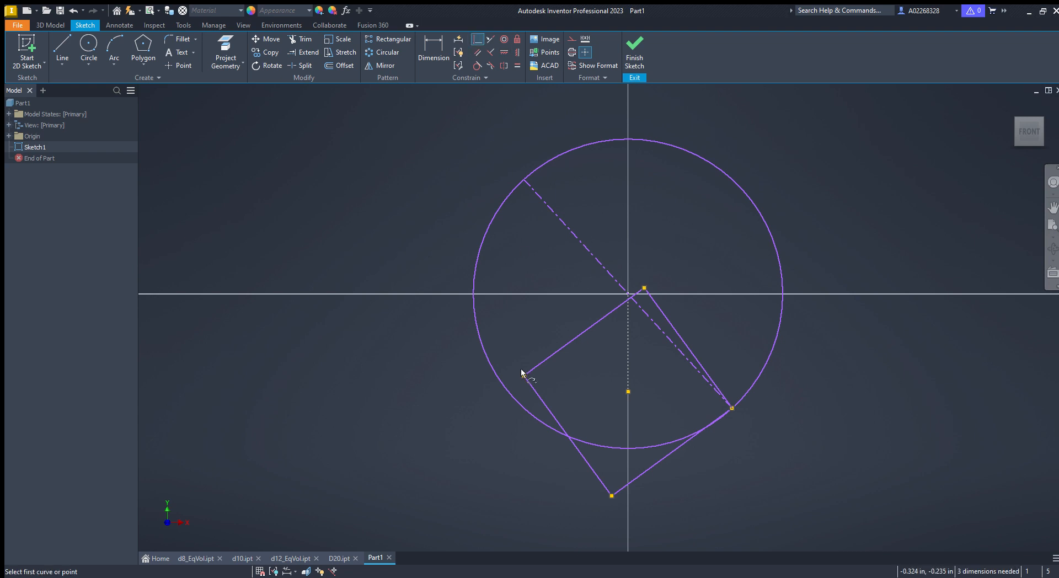
click(495, 380)
click(524, 376)
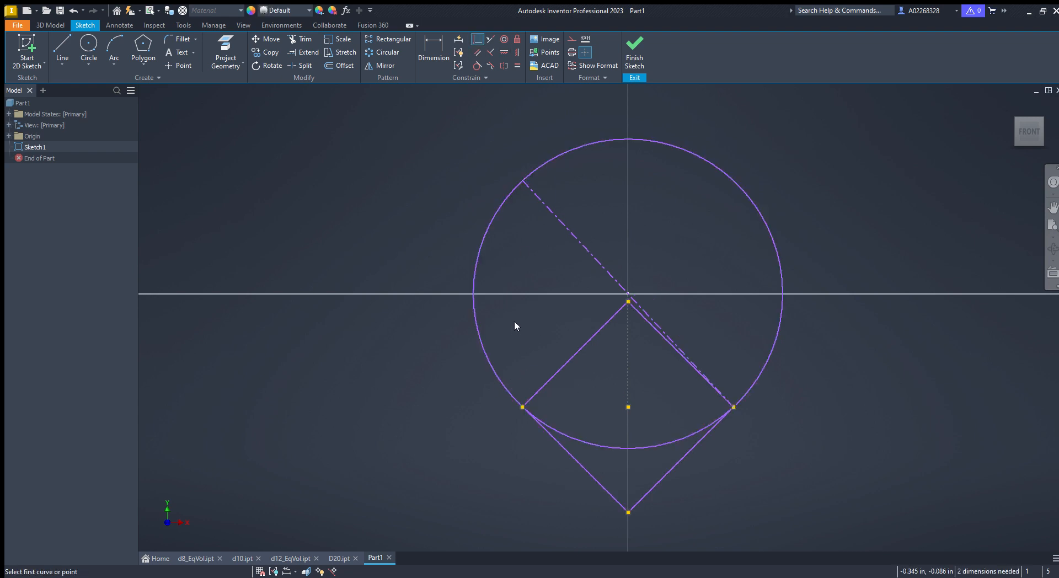
key(Escape)
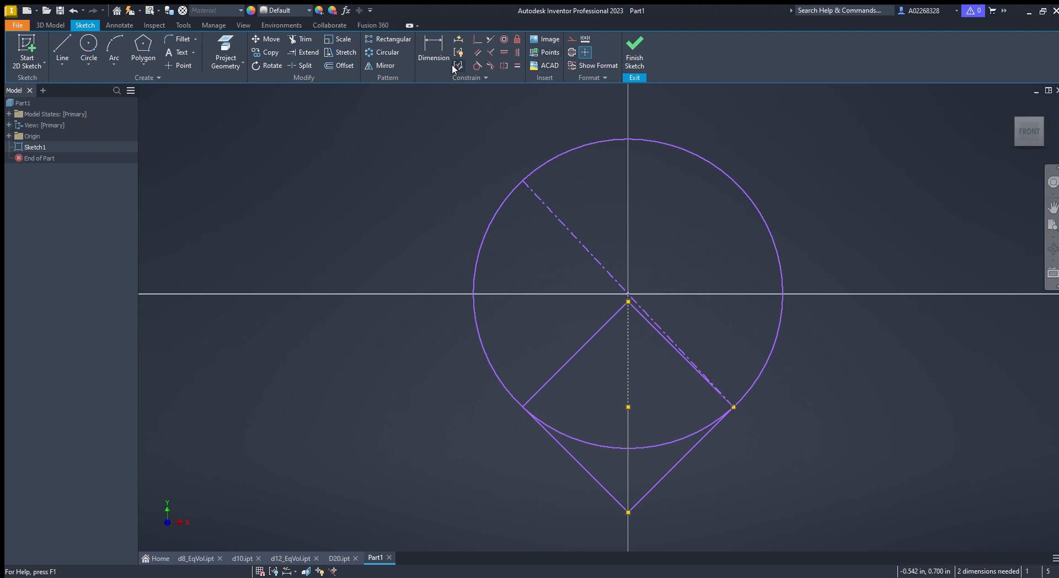
- Draw a closed four-line outline from the square's right corner to its left corner, up, across and back down
click(63, 46)
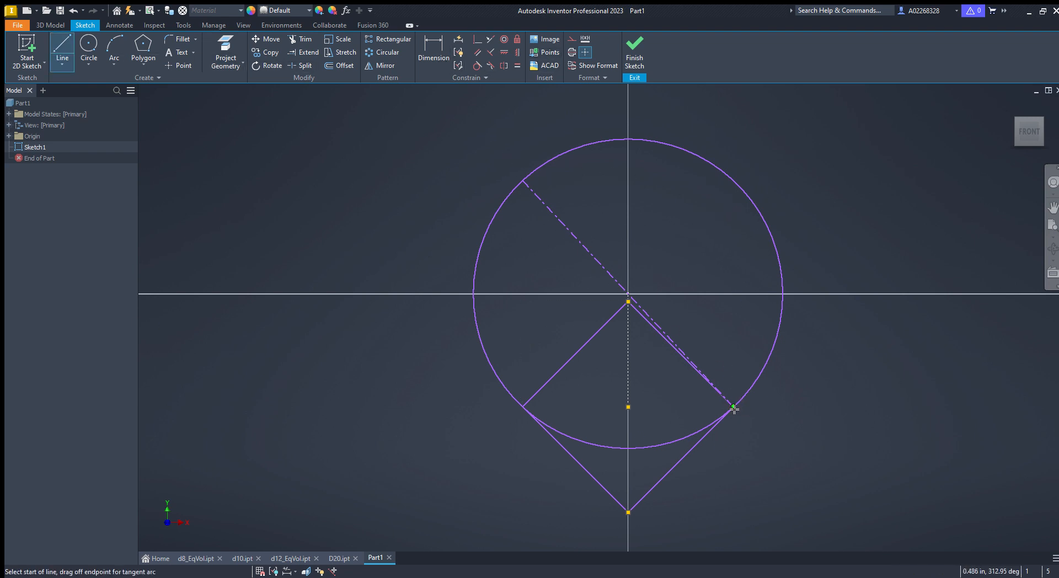
click(733, 407)
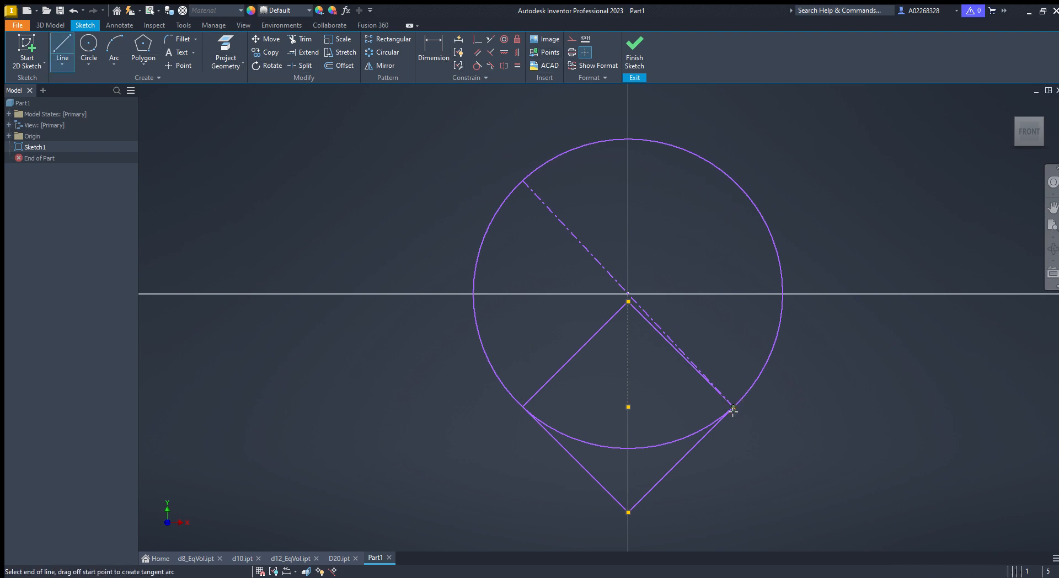
click(522, 407)
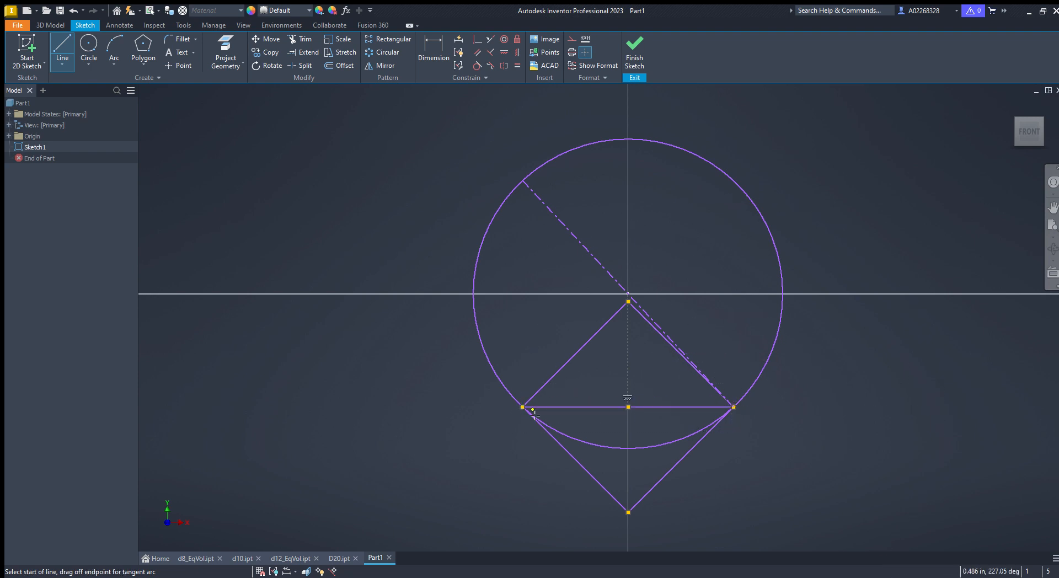
click(541, 238)
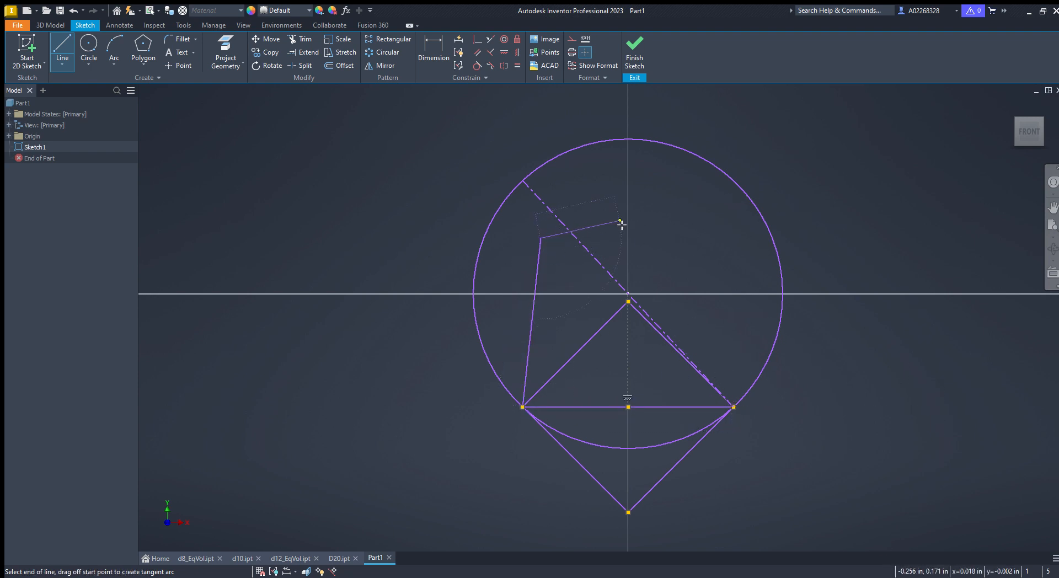
click(734, 234)
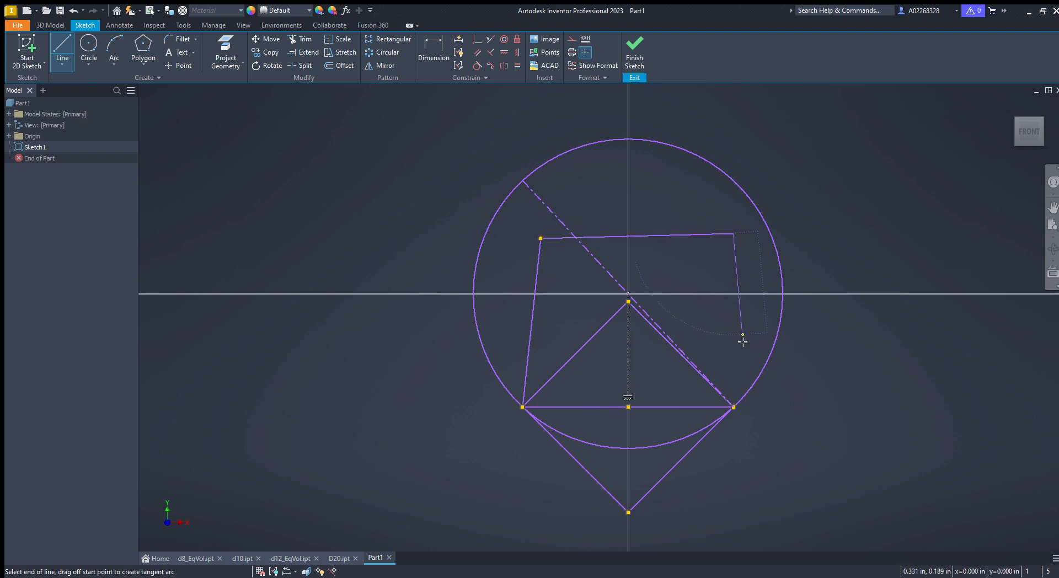
click(734, 407)
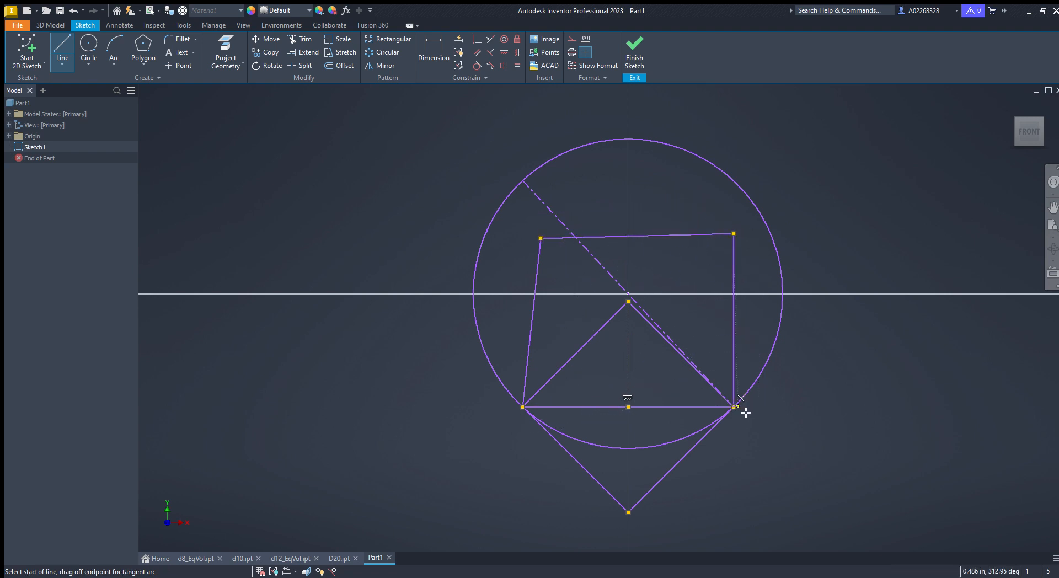
key(Escape)
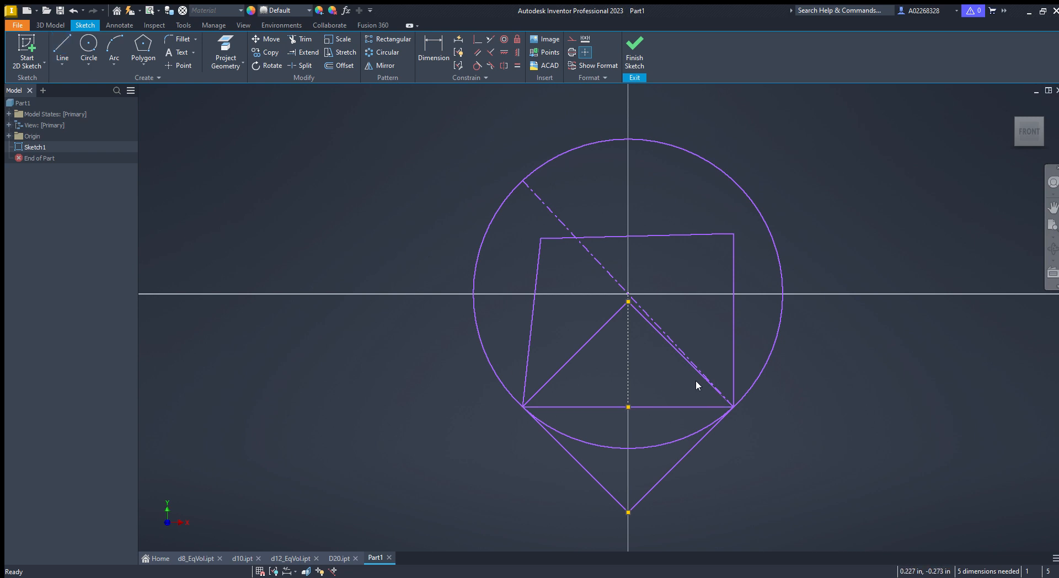
- Try to make the outline's right side parallel to the square's upper-right edge
click(478, 52)
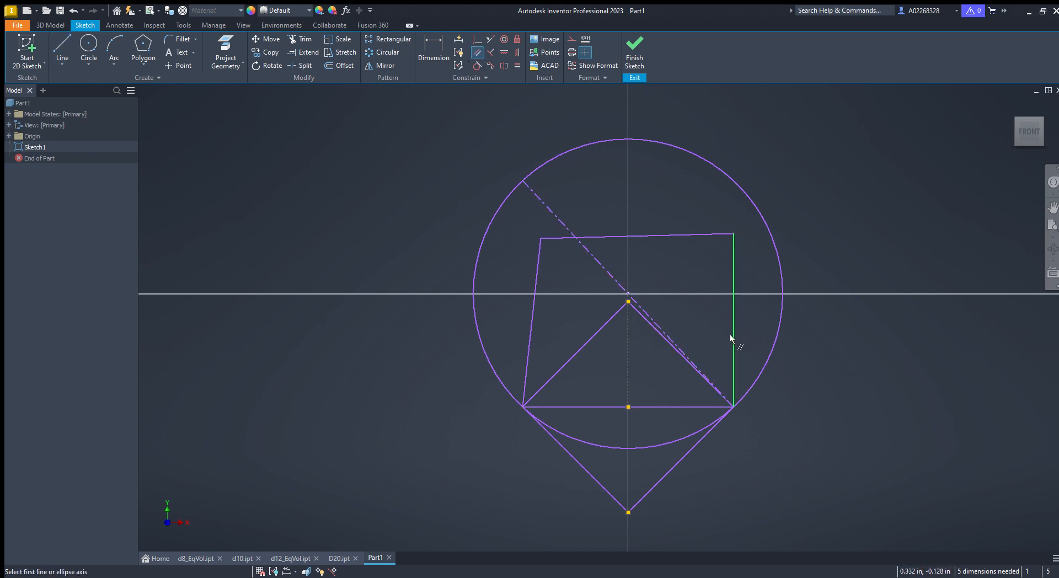
click(638, 318)
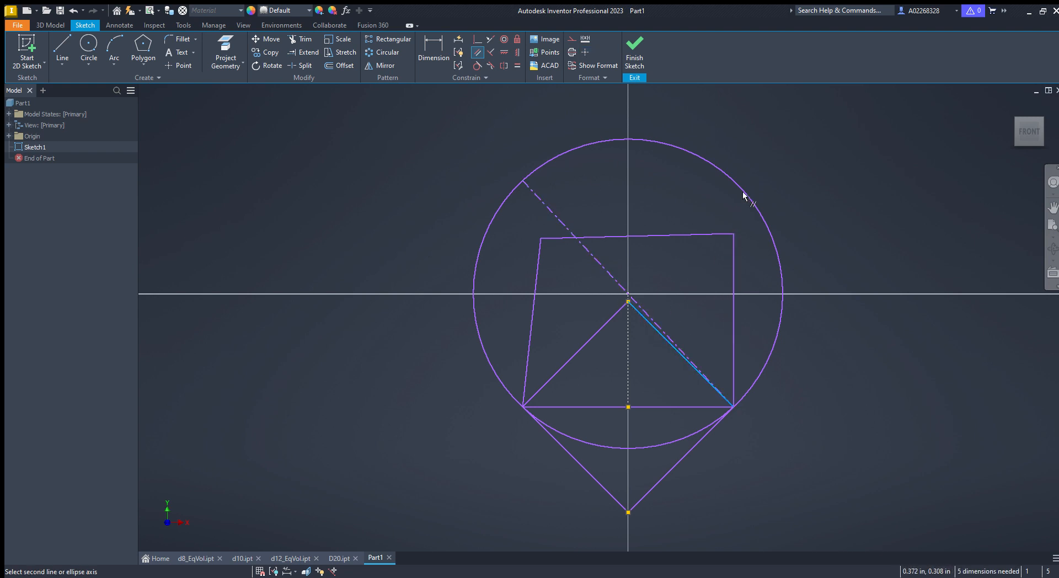
click(733, 270)
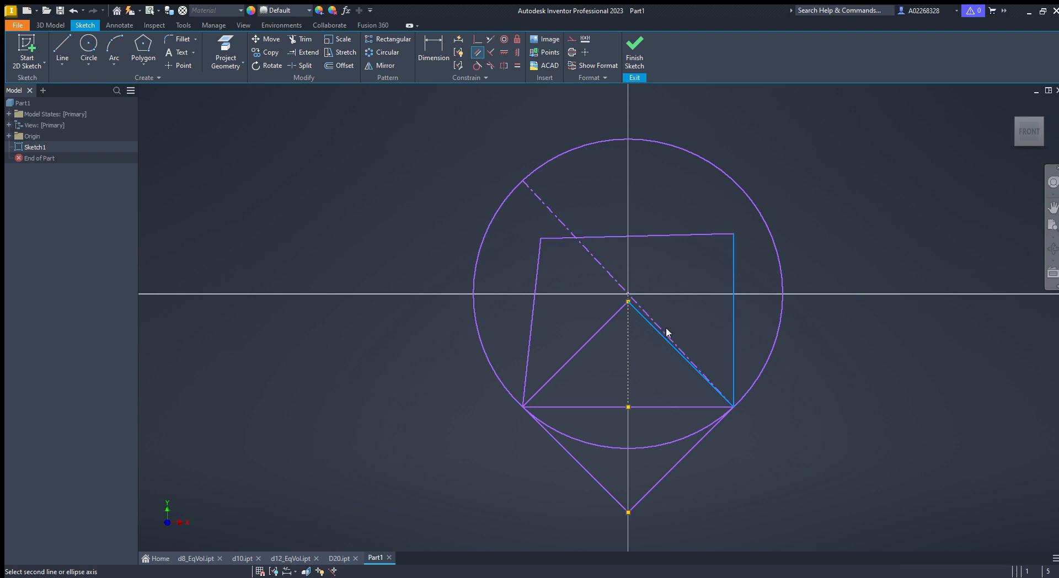
click(246, 105)
key(Escape)
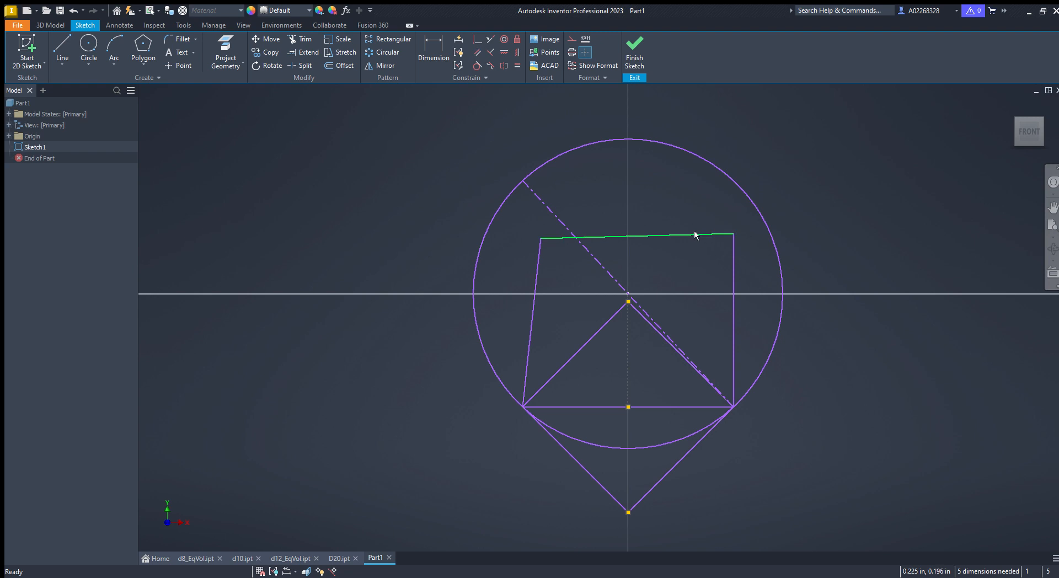
- Delete the outline's right side
mouse_move(694, 234)
mouse_down()
mouse_move(723, 243)
mouse_move(690, 244)
mouse_up()
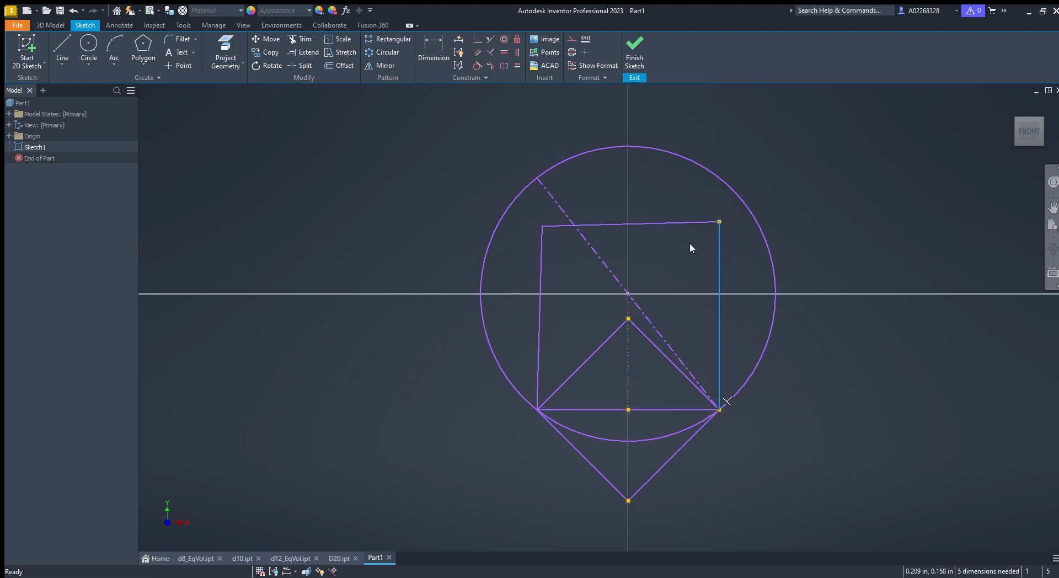
click(717, 251)
key(Delete)
- Shorten the outline's top edge by moving its right end inward
click(62, 47)
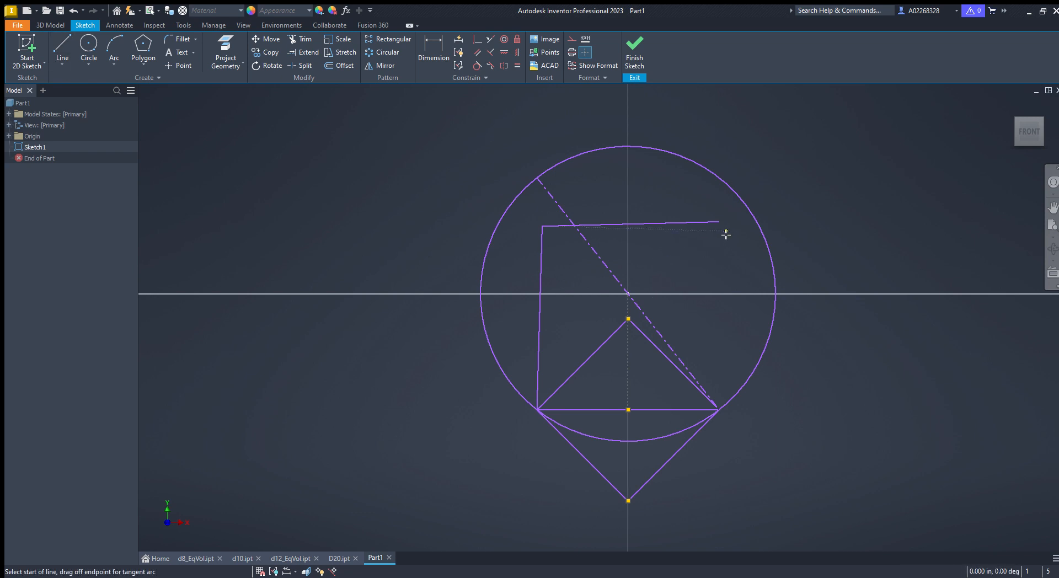
key(Escape)
drag(712, 226, 698, 226)
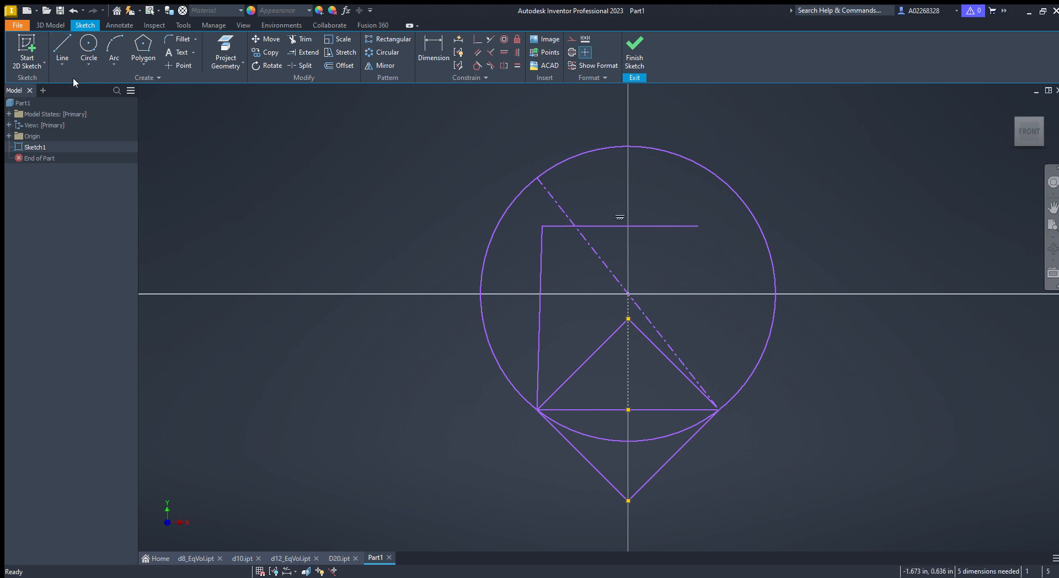
- Draw a line from the top edge's right end down to the square's right corner
click(65, 45)
click(698, 226)
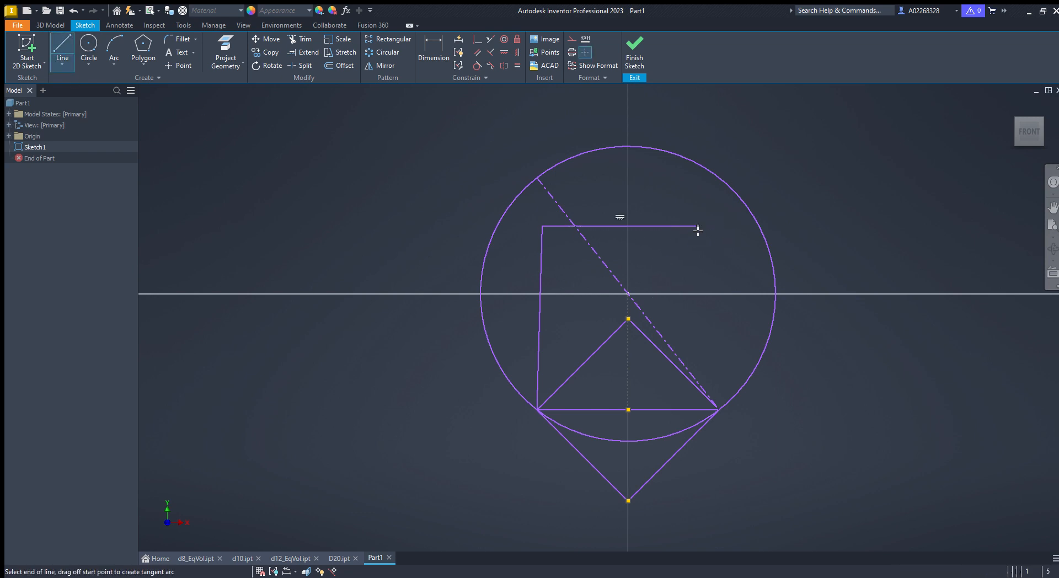
click(718, 411)
key(Escape)
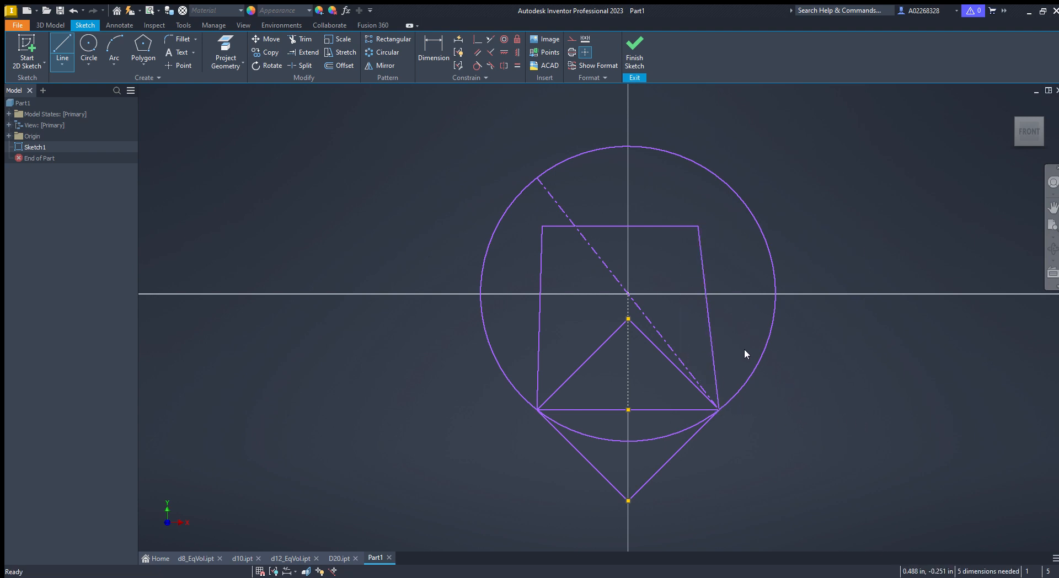
- Apply an Equal constraint between the outline's right side and the square's upper-right edge
click(517, 66)
click(703, 259)
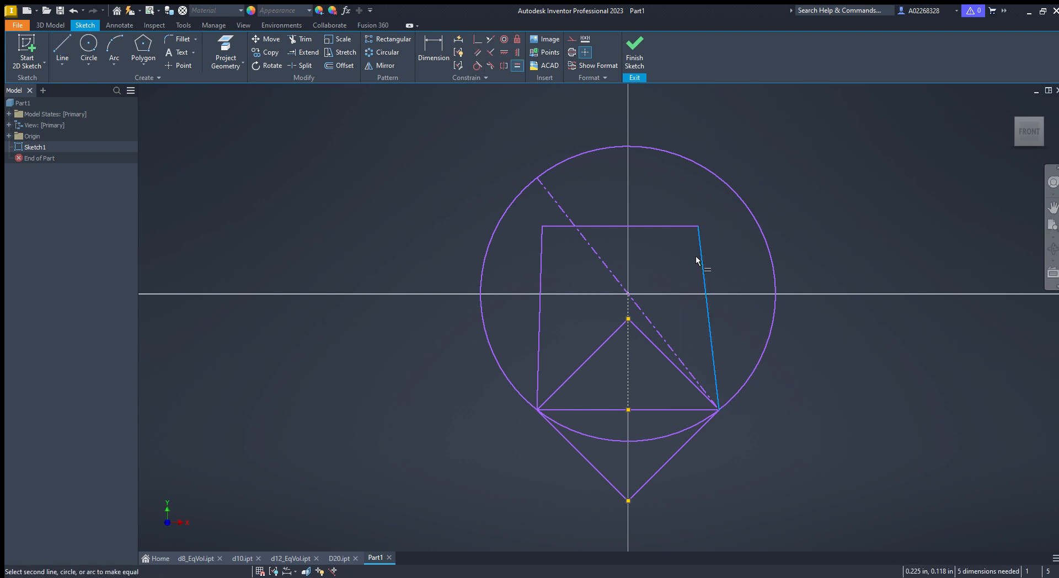
click(648, 339)
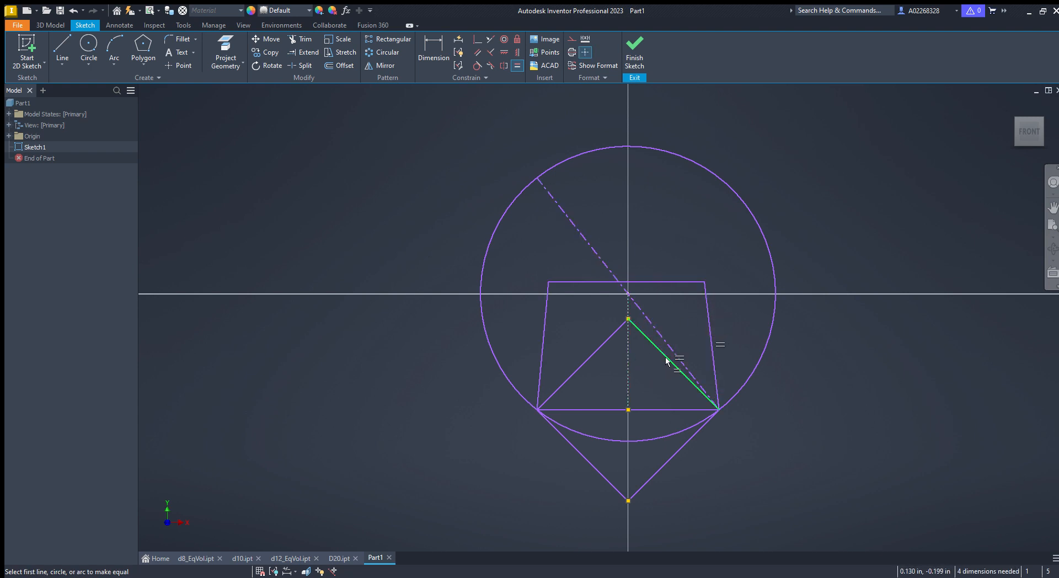
- Make the outline's left side equal to its right side, and its top edge equal to the square's horizontal diagonal
click(703, 318)
click(547, 309)
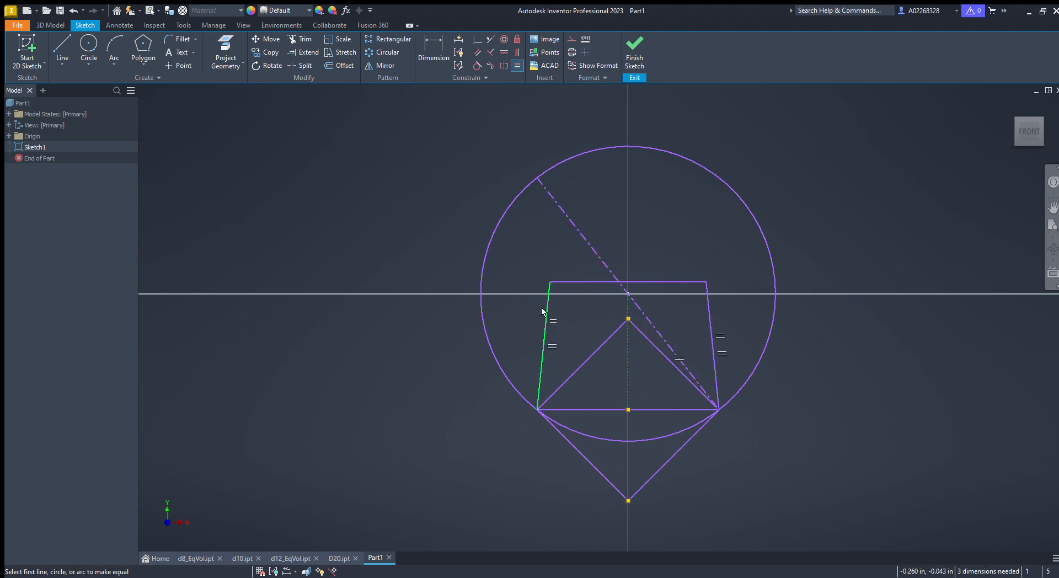
click(646, 407)
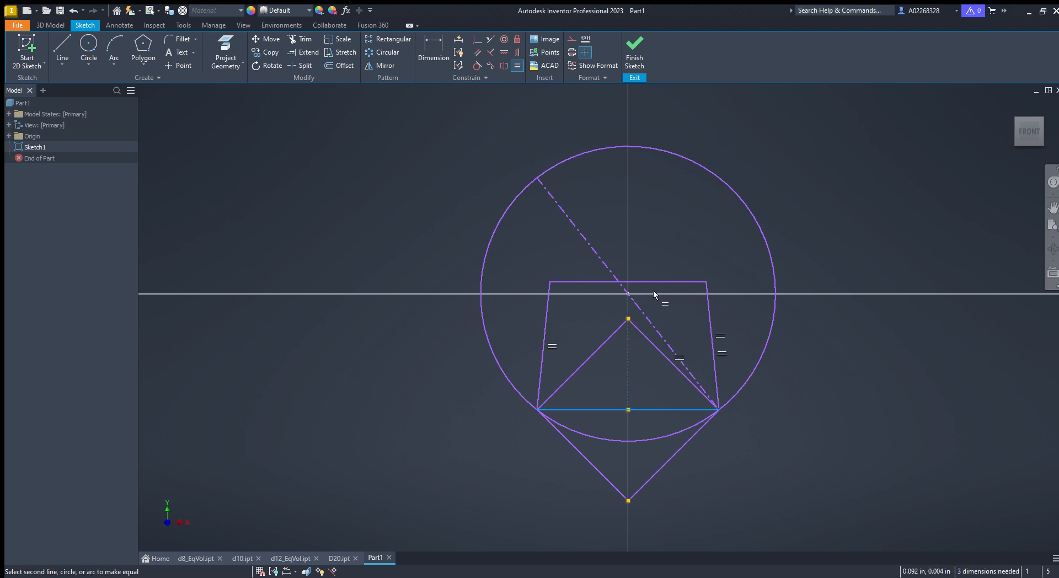
click(659, 282)
key(Escape)
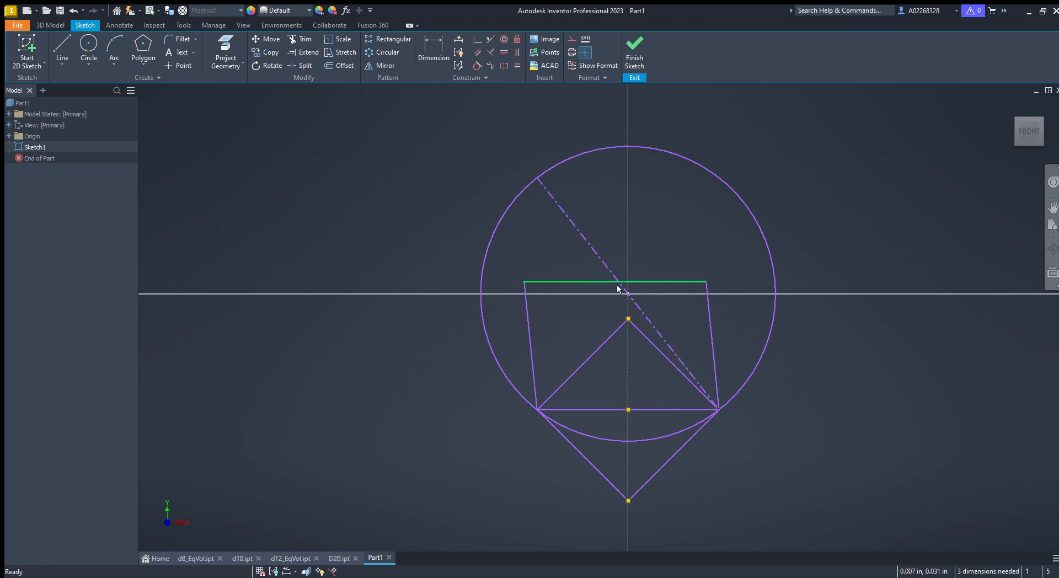
- Constrain the outline's top-left corner to the upper end of the dashed diagonal line on the circle
click(477, 38)
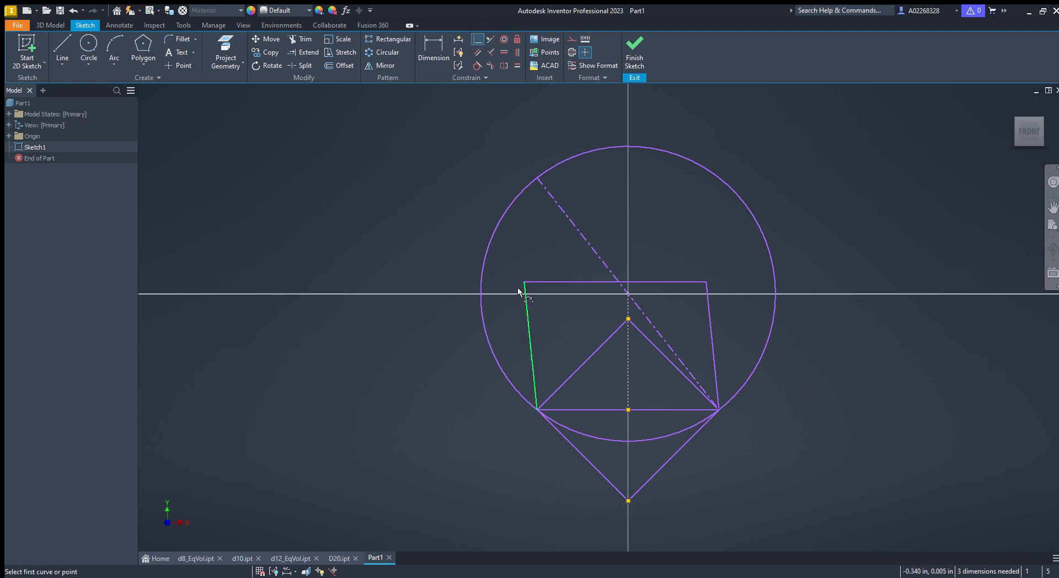
click(524, 288)
click(535, 178)
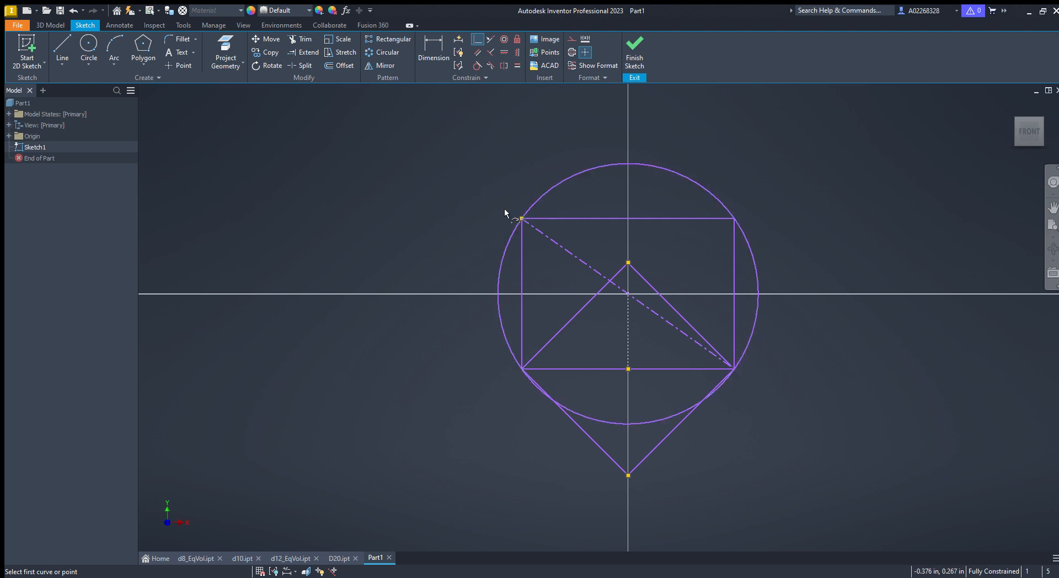
key(Escape)
- Select the square's four edges and convert them to construction geometry
click(602, 289)
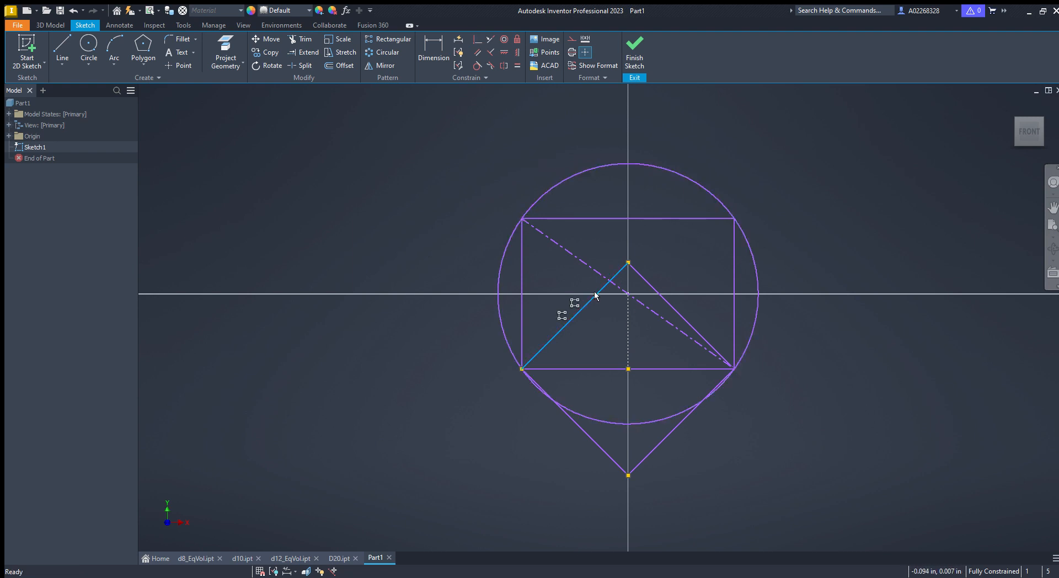
ctrl+click(642, 282)
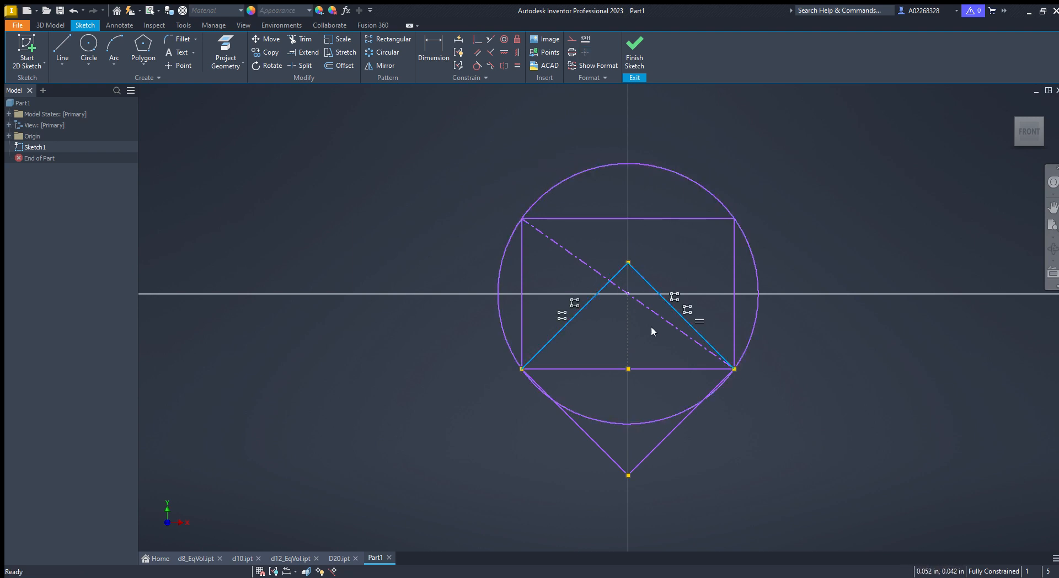
ctrl+click(677, 425)
ctrl+click(595, 443)
right_drag(733, 478, 715, 455)
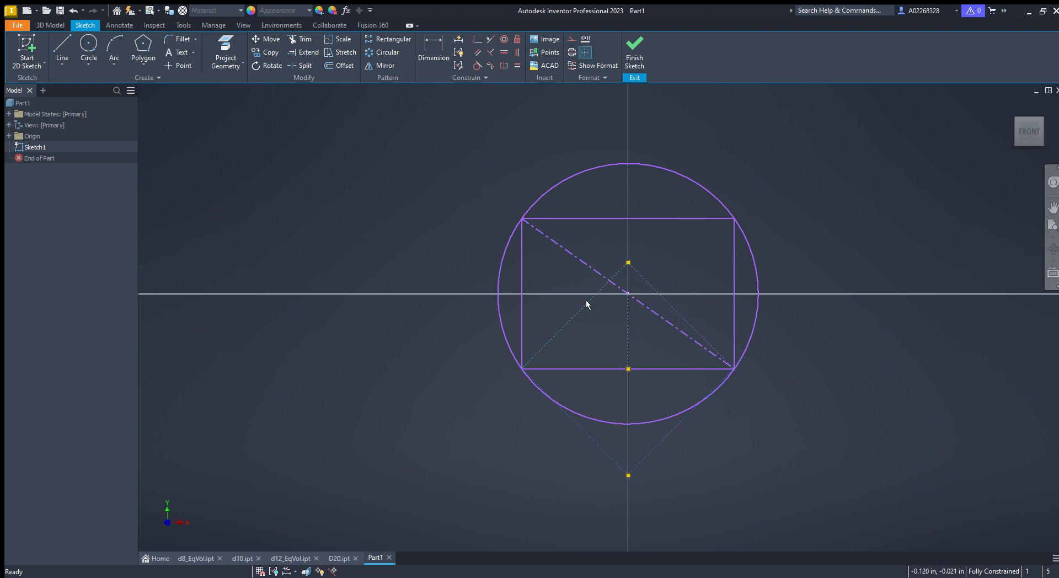
- Examine the sketch's rectangle and construction square inside the circle
drag(520, 219, 532, 199)
mouse_move(576, 170)
mouse_down()
mouse_move(565, 150)
mouse_move(600, 176)
mouse_move(531, 138)
mouse_move(527, 149)
mouse_up()
drag(472, 356, 512, 309)
drag(468, 251, 510, 248)
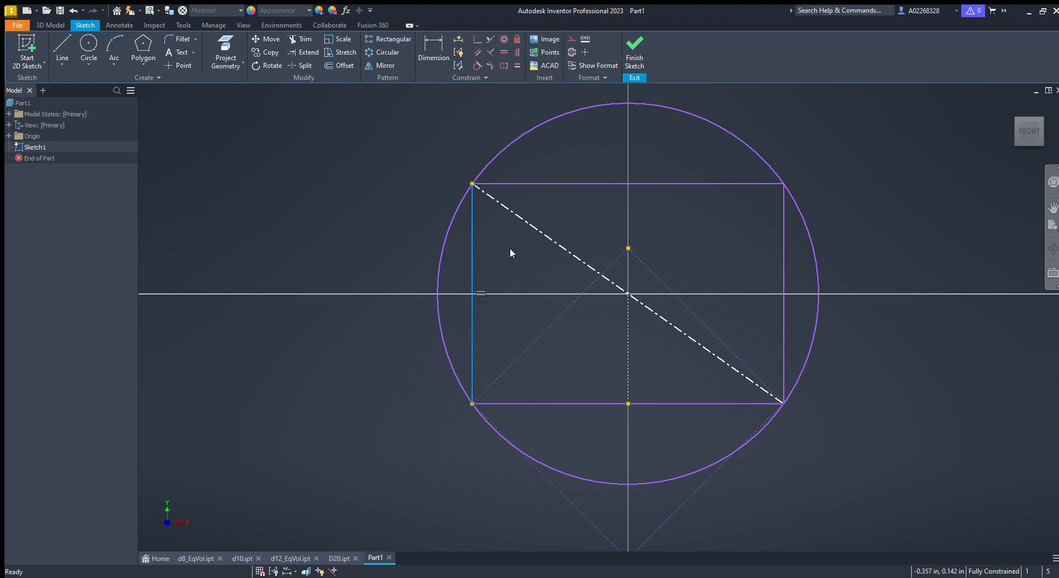
drag(563, 185, 653, 235)
click(653, 235)
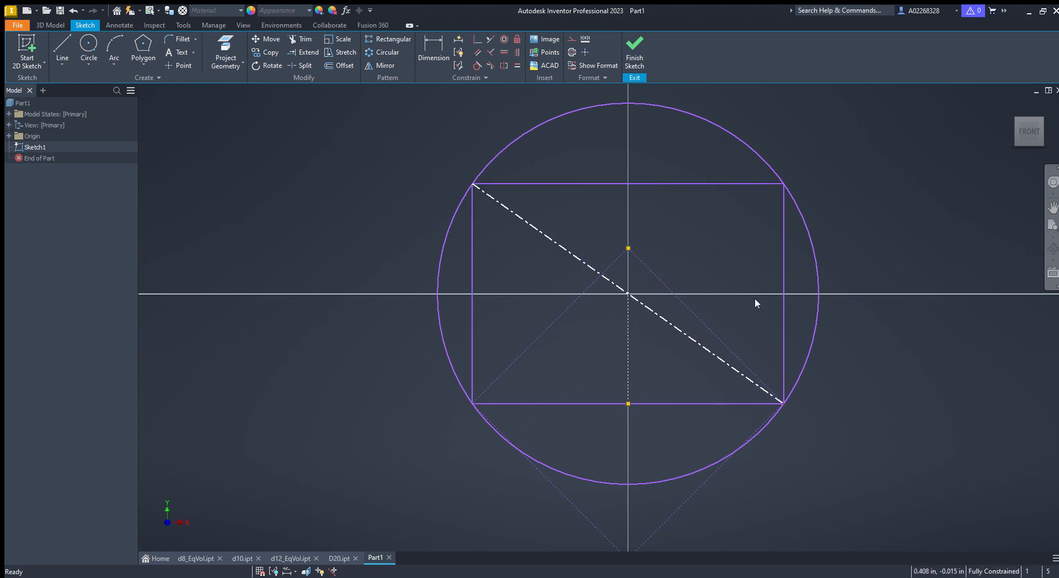
click(783, 314)
drag(782, 404, 761, 388)
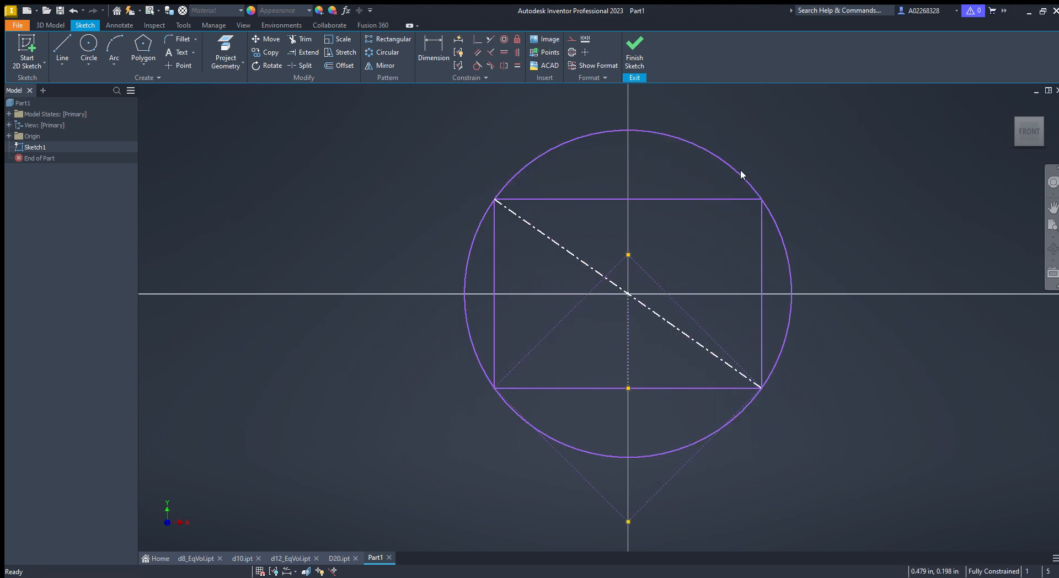
click(563, 387)
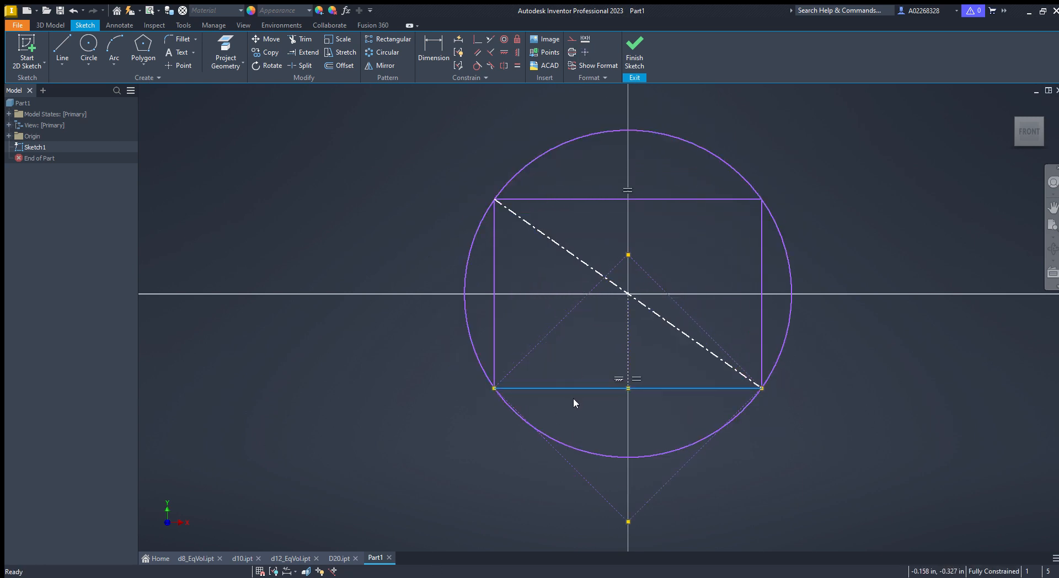
click(597, 494)
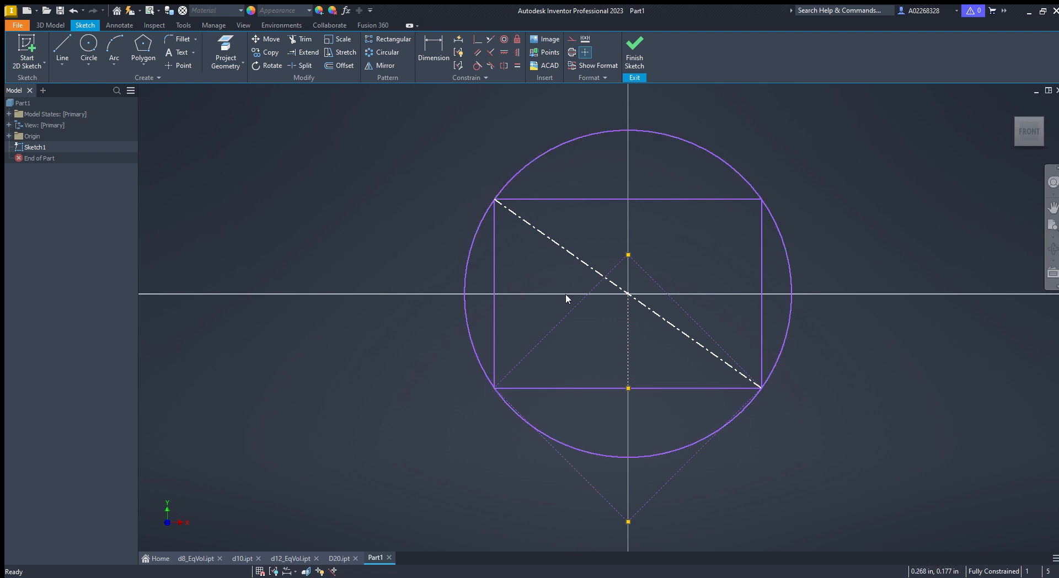
- Finish the sketch and revolve the circle's half profile about the dashed diagonal axis into a sphere
click(634, 50)
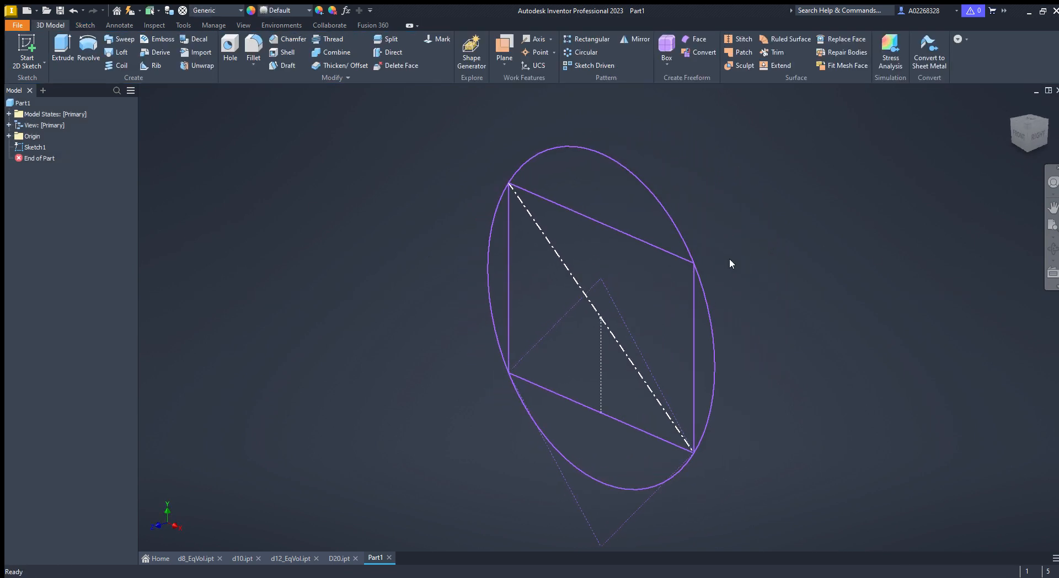
click(88, 49)
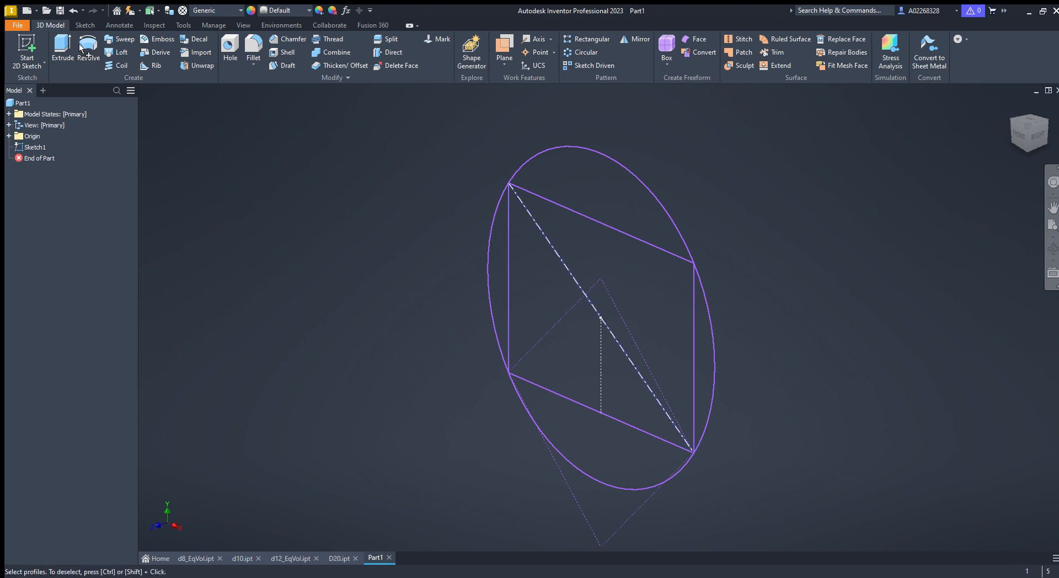
click(612, 200)
click(617, 251)
click(693, 318)
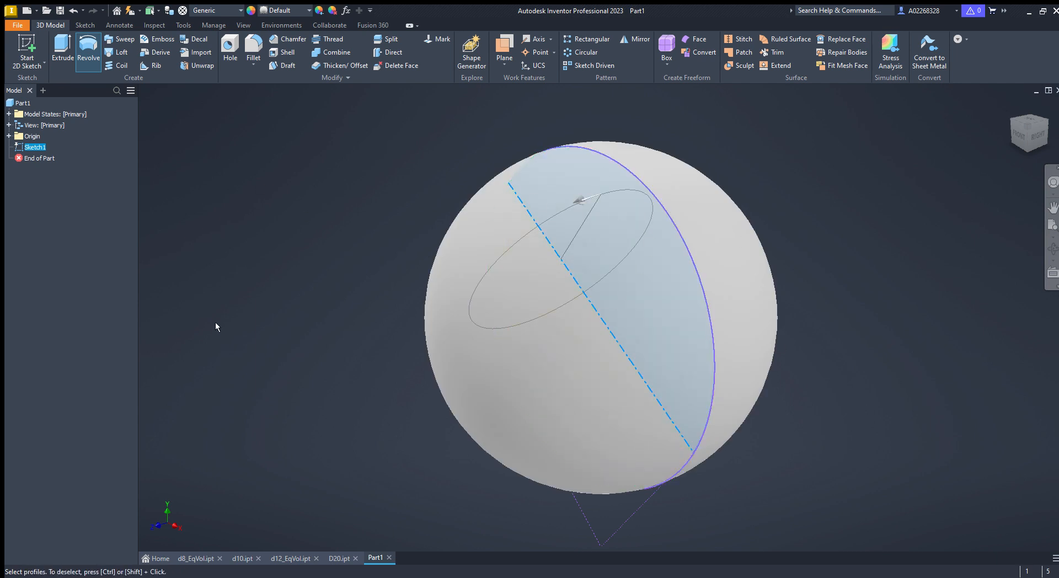
click(154, 283)
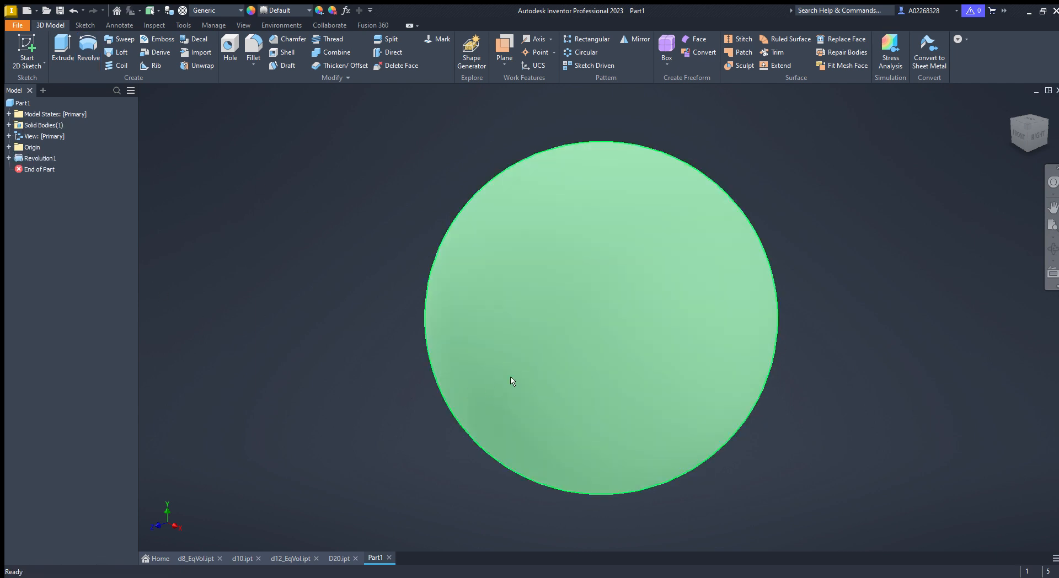
- Share the original sketch out of the revolution feature so it can be reused
mouse_move(528, 377)
shift+middle_down()
mouse_move(635, 375)
mouse_move(584, 380)
shift+middle_up()
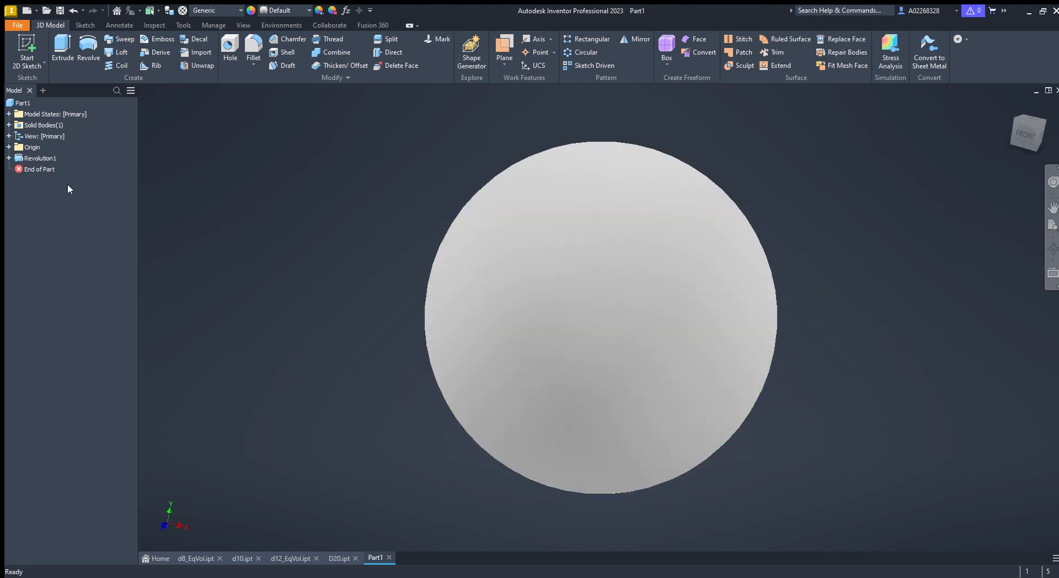
click(8, 158)
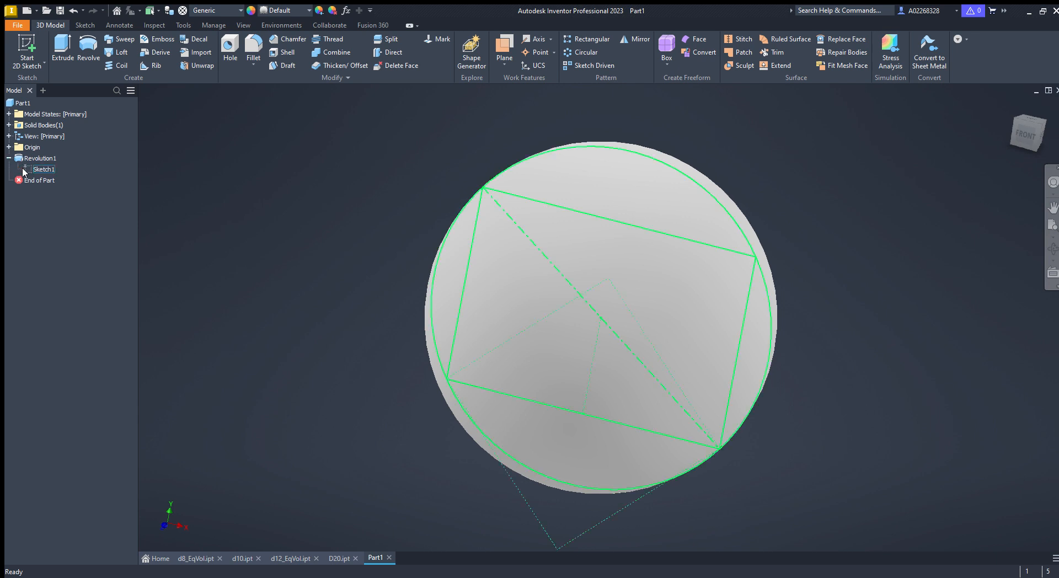
drag(27, 170, 38, 156)
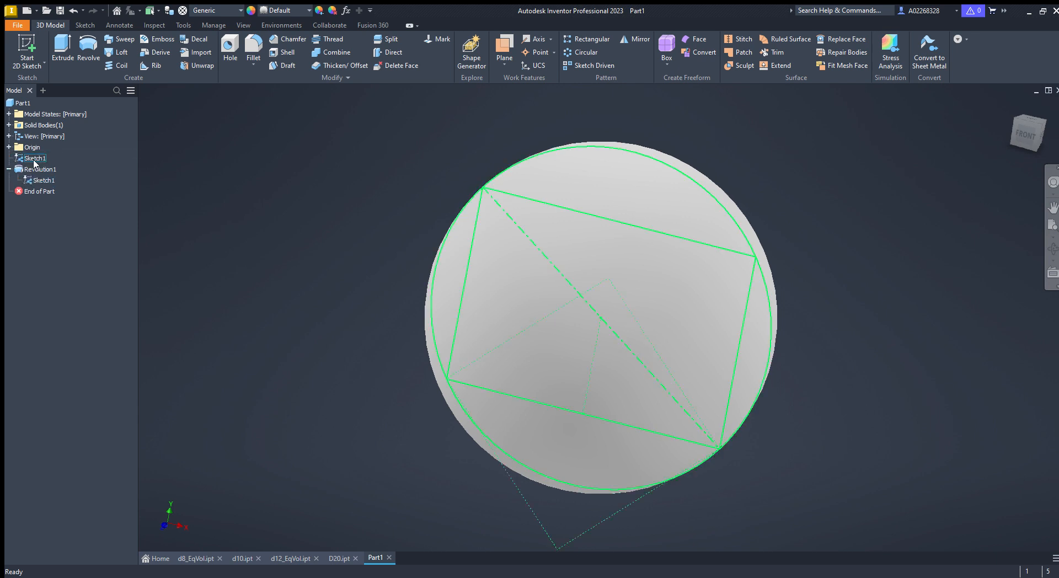
- Extrude the rectangle's profile regions through the sphere to intersect it
key(e)
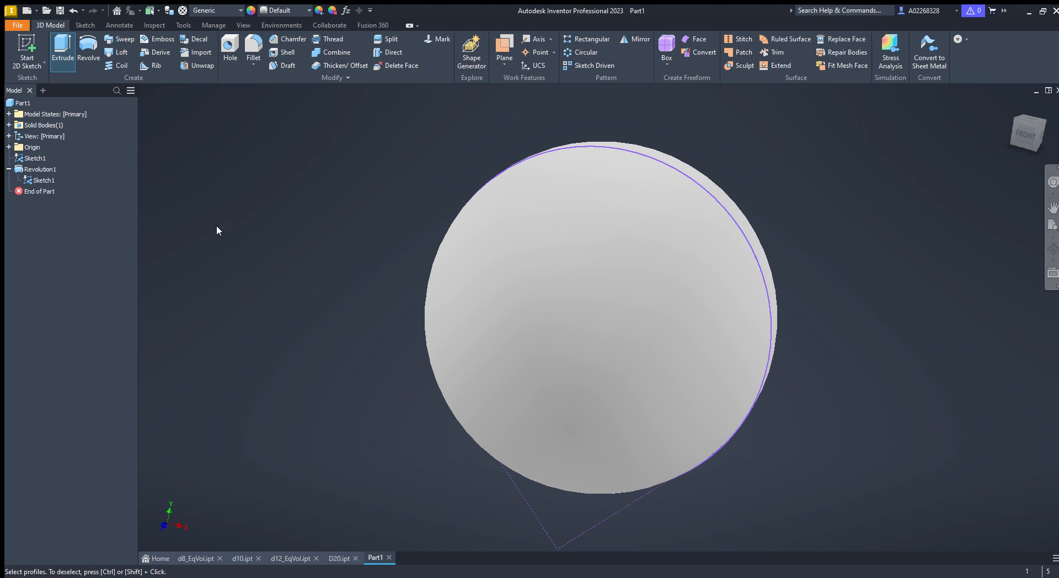
click(665, 201)
click(750, 334)
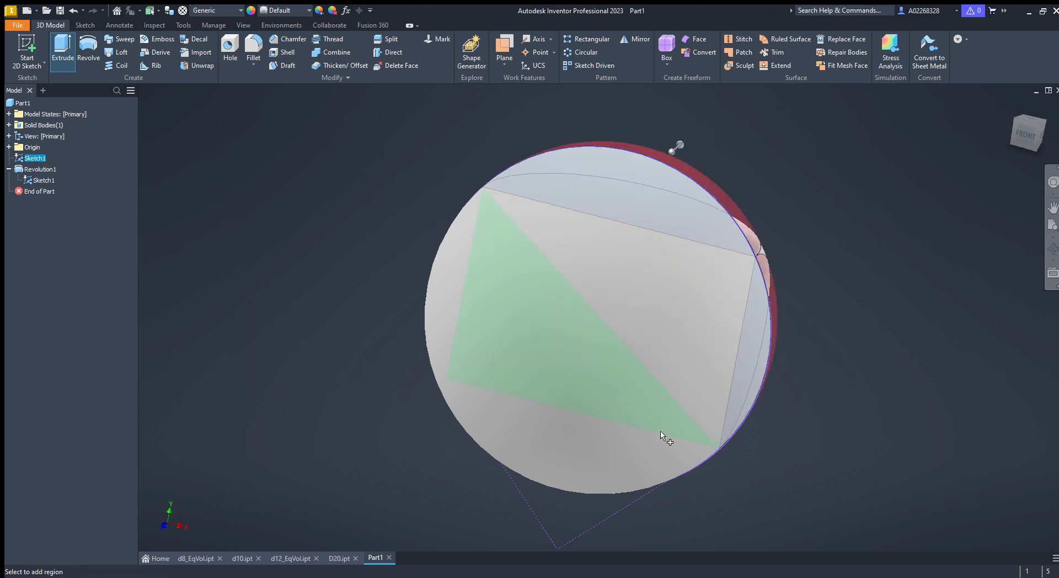
click(598, 465)
click(446, 329)
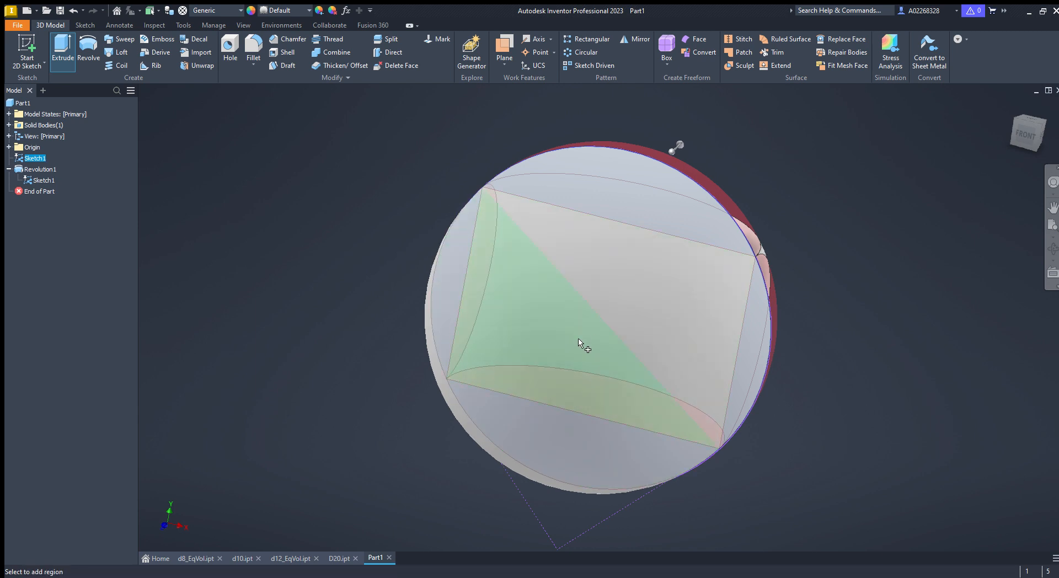
key(Return)
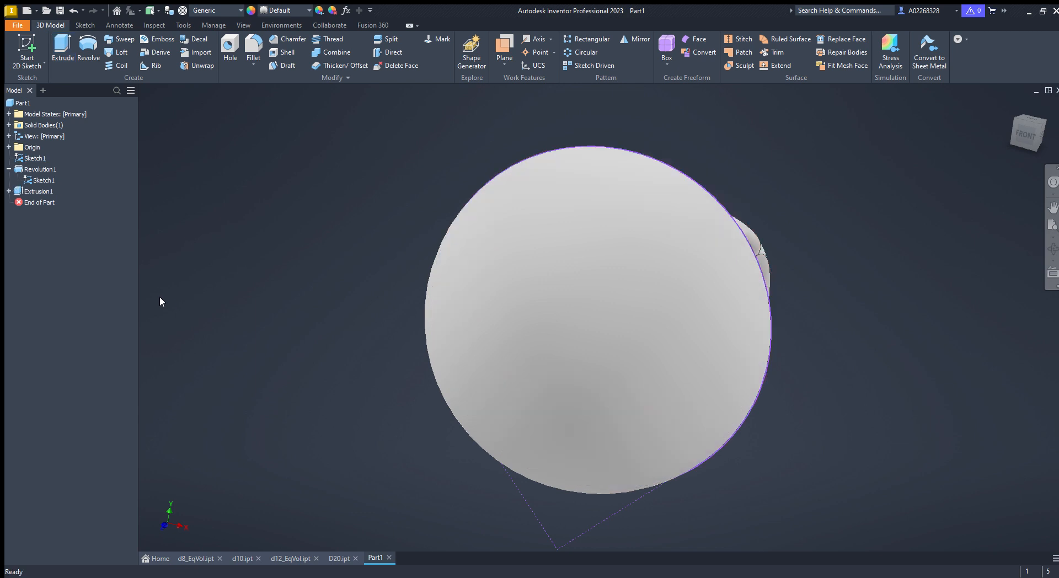
- Orbit around the intersected body to inspect its shape
click(761, 234)
double_click(762, 237)
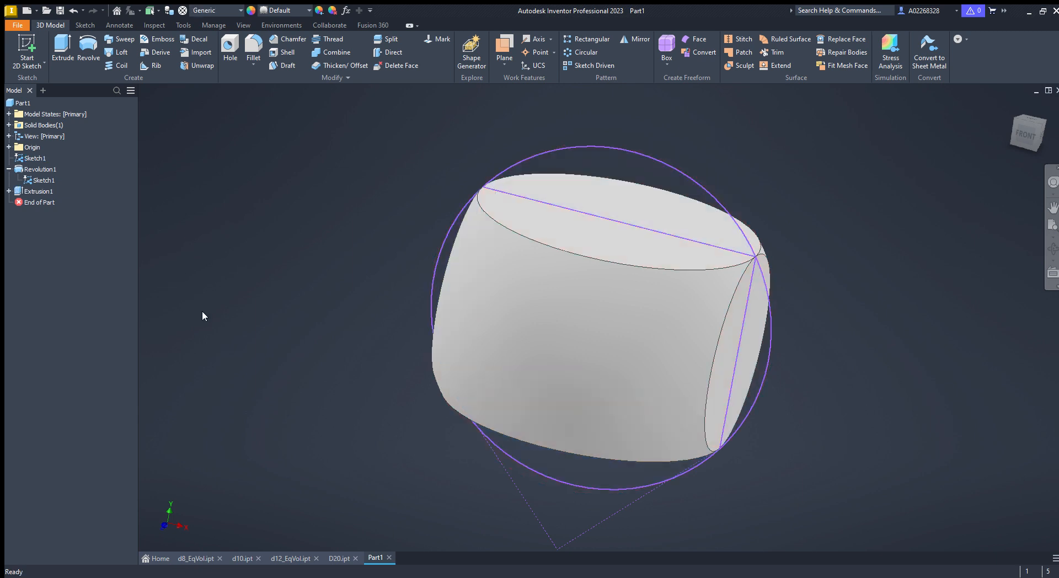
shift+middle_drag(524, 360, 556, 377)
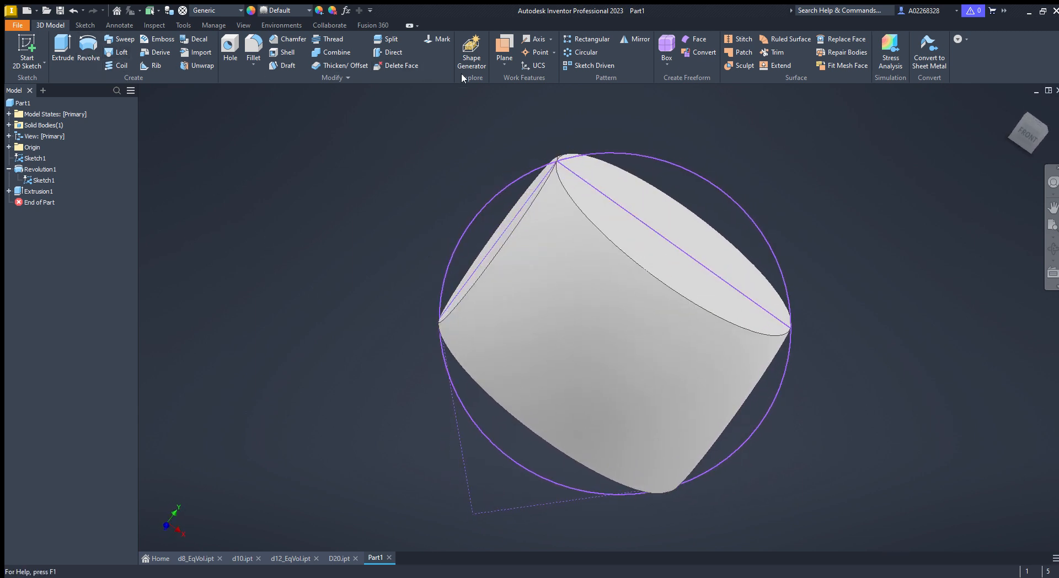
click(583, 53)
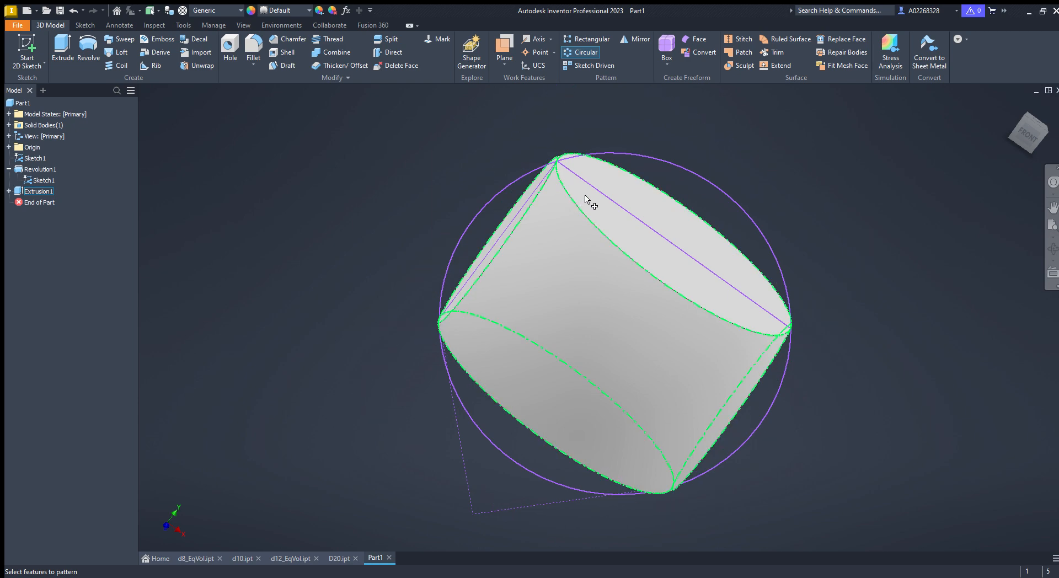
key(Escape)
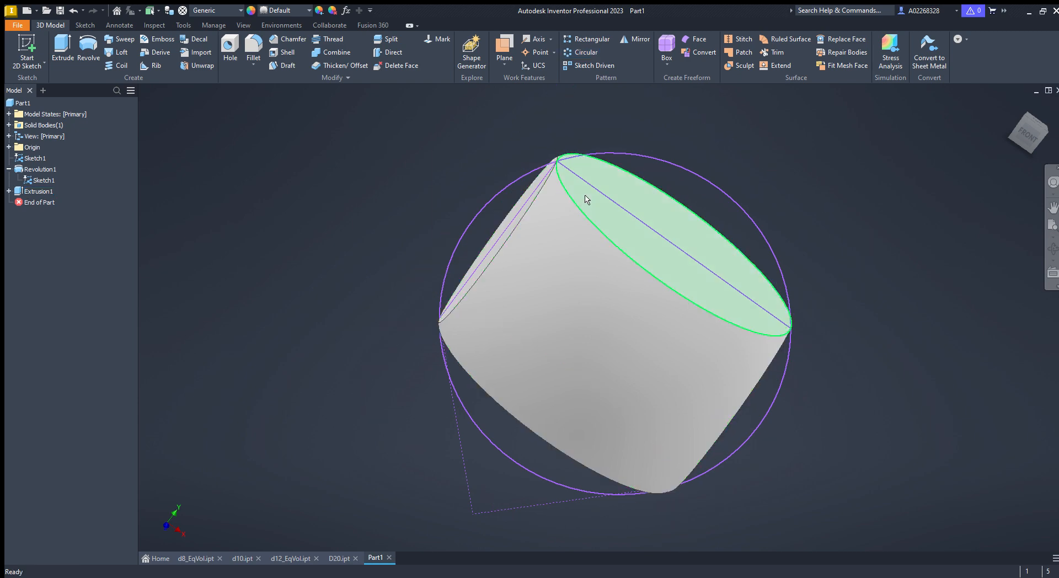
click(35, 159)
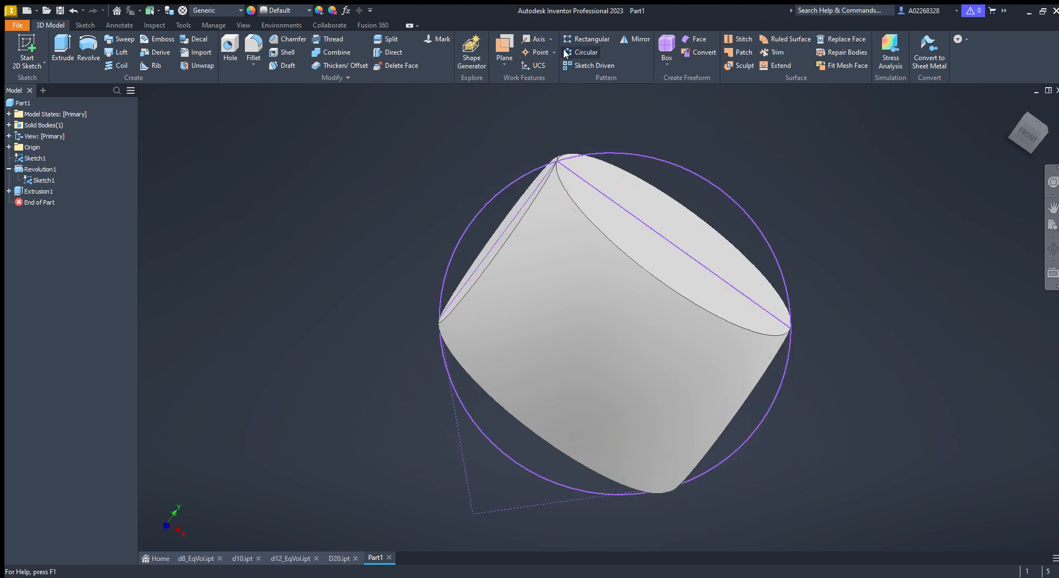
click(535, 39)
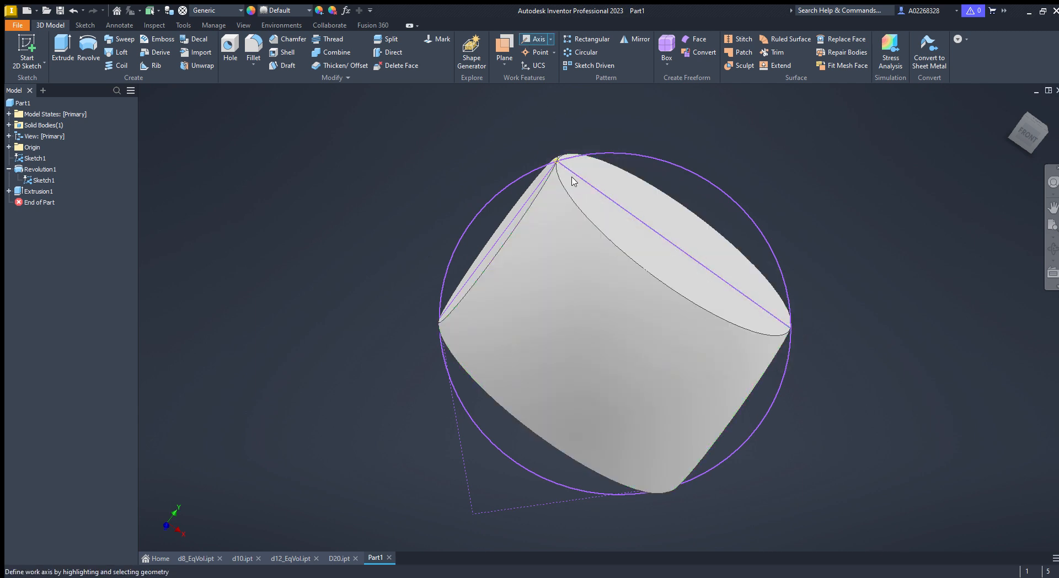
double_click(35, 159)
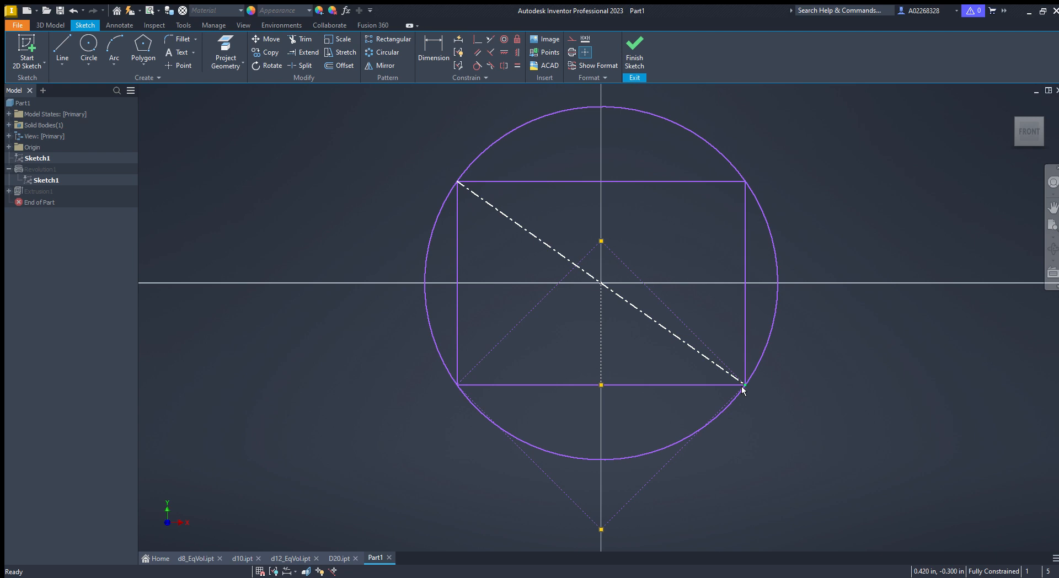
click(635, 51)
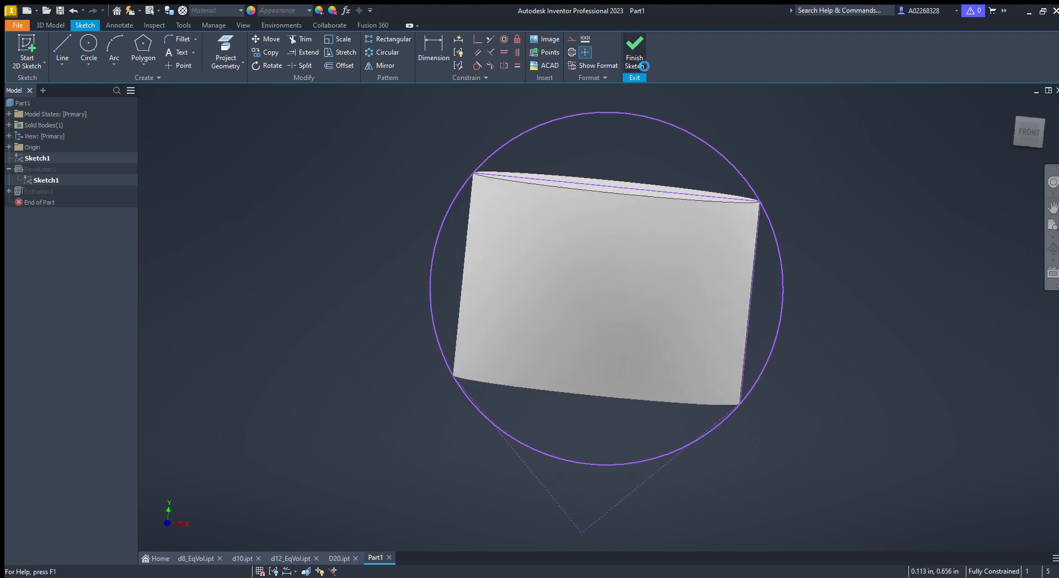
- Create a work axis through the body's two opposite pointed vertices
click(534, 39)
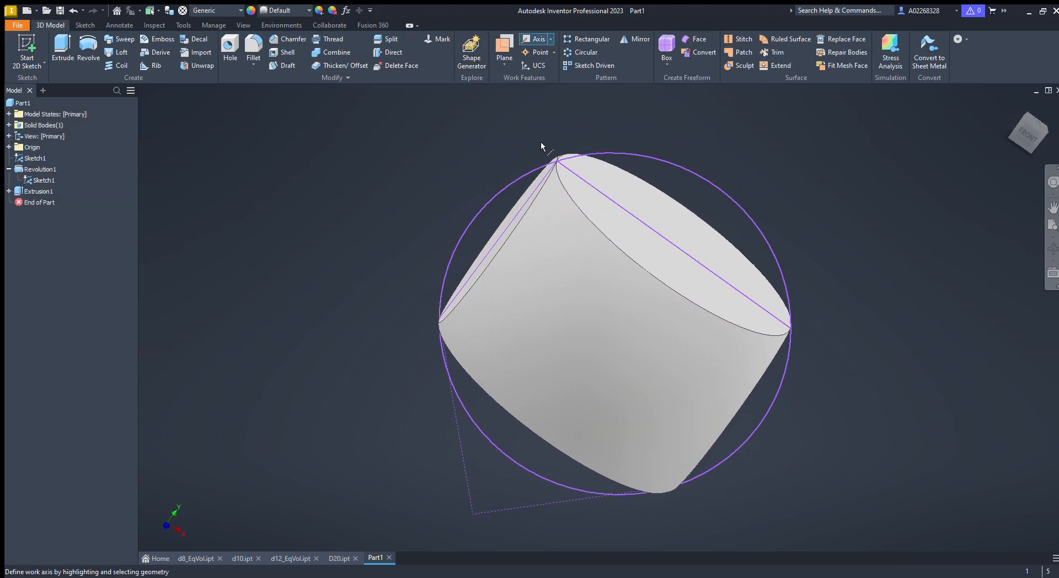
click(556, 165)
shift+middle_drag(691, 417, 601, 237)
click(663, 413)
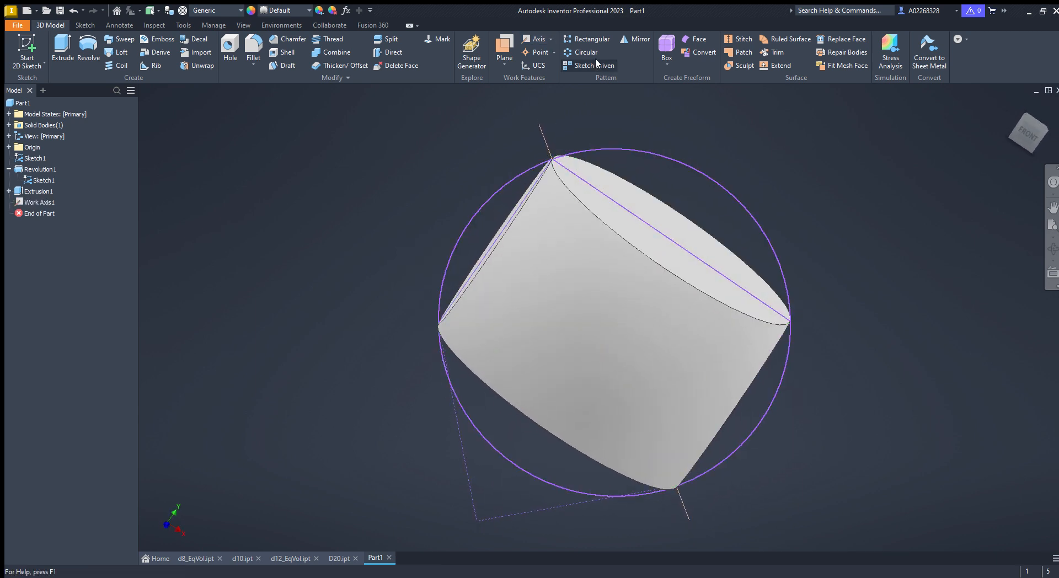
- Circular-pattern the intersecting extrusion around the new work axis
click(583, 52)
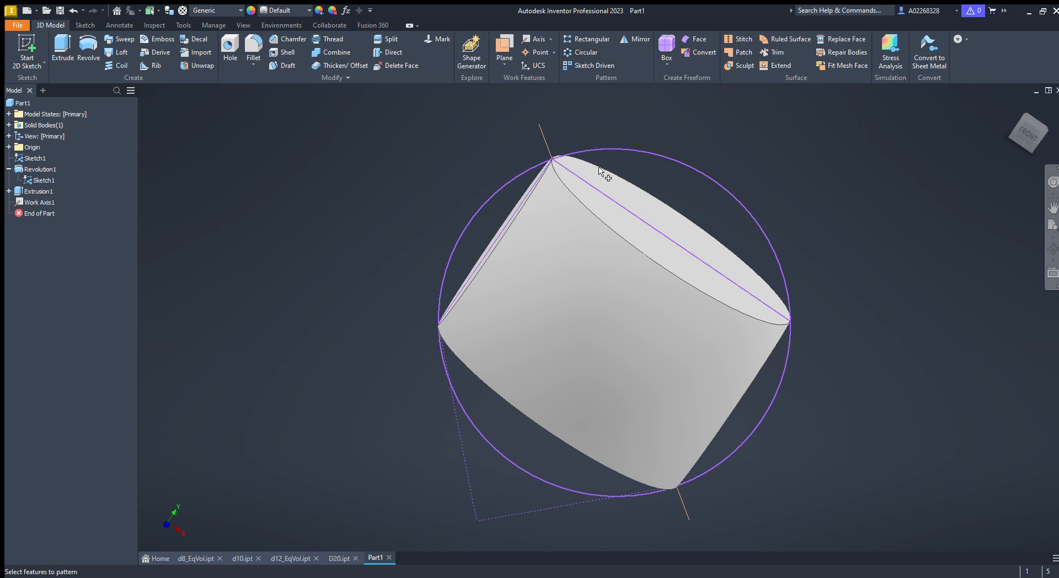
click(625, 220)
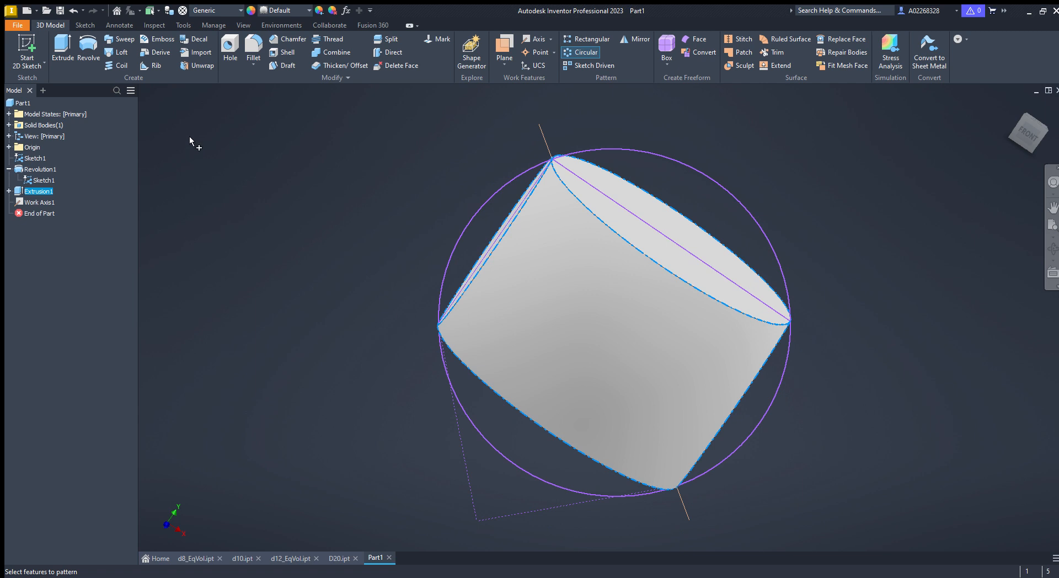
click(543, 141)
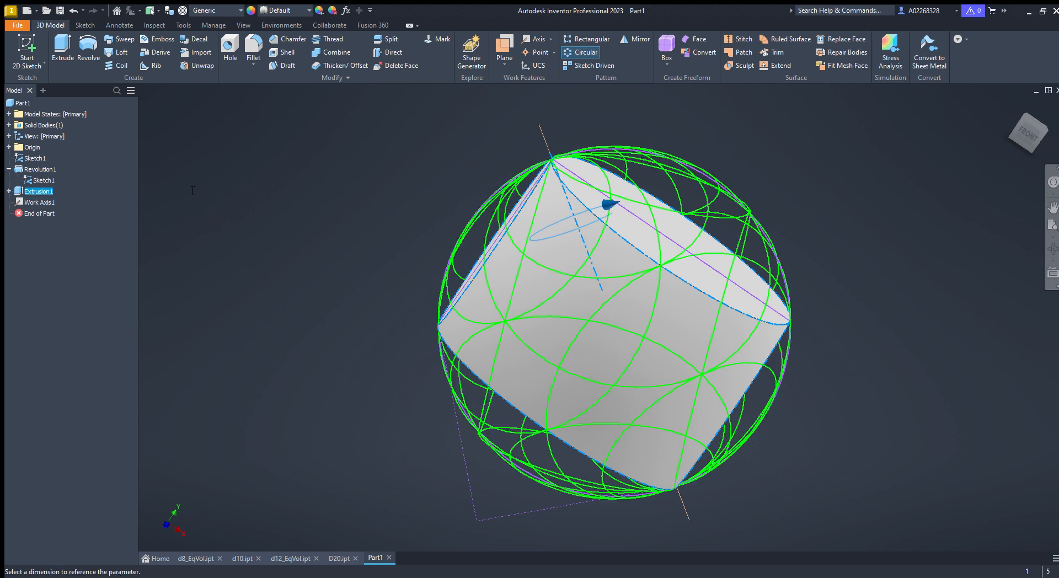
text(4)
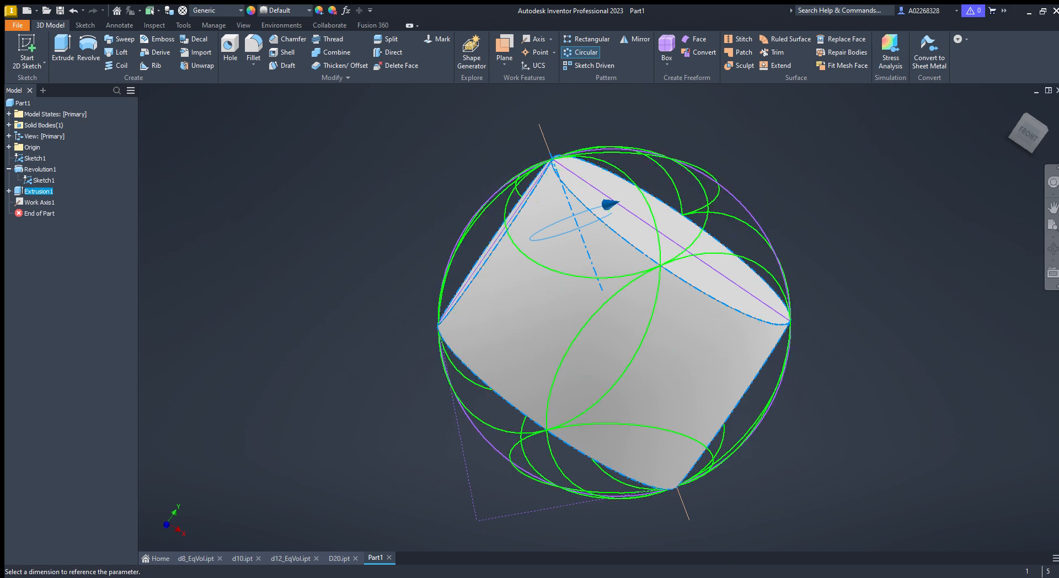
key(Return)
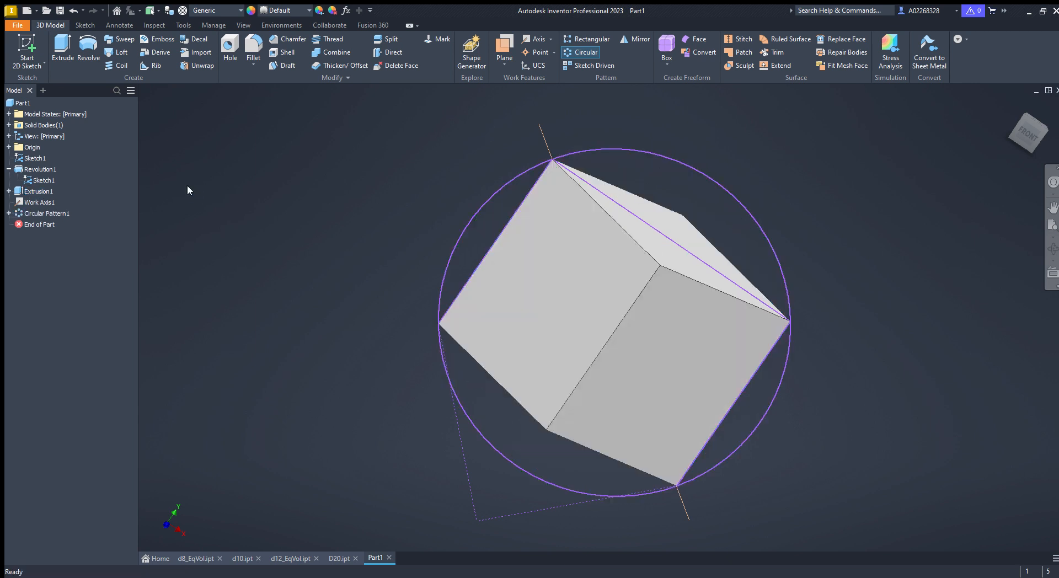
- Edit the circular pattern, setting its occurrence count to 4
mouse_move(603, 324)
shift+middle_down()
mouse_move(877, 322)
mouse_move(961, 336)
mouse_move(899, 390)
mouse_move(792, 428)
mouse_move(473, 499)
mouse_move(346, 486)
mouse_move(224, 408)
mouse_move(296, 328)
mouse_move(469, 309)
mouse_move(591, 319)
mouse_move(631, 290)
mouse_move(683, 351)
mouse_move(584, 321)
mouse_move(609, 341)
mouse_move(591, 297)
mouse_move(613, 303)
mouse_move(562, 323)
mouse_move(579, 367)
mouse_move(622, 365)
mouse_move(619, 353)
mouse_move(595, 349)
mouse_move(601, 342)
shift+middle_up()
shift+middle_drag(539, 371, 570, 355)
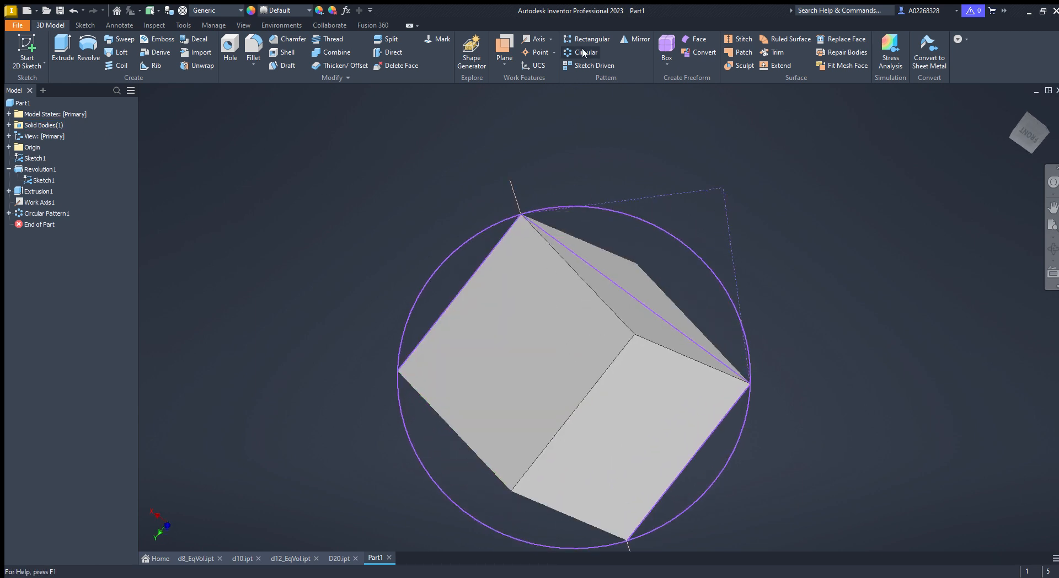
double_click(47, 213)
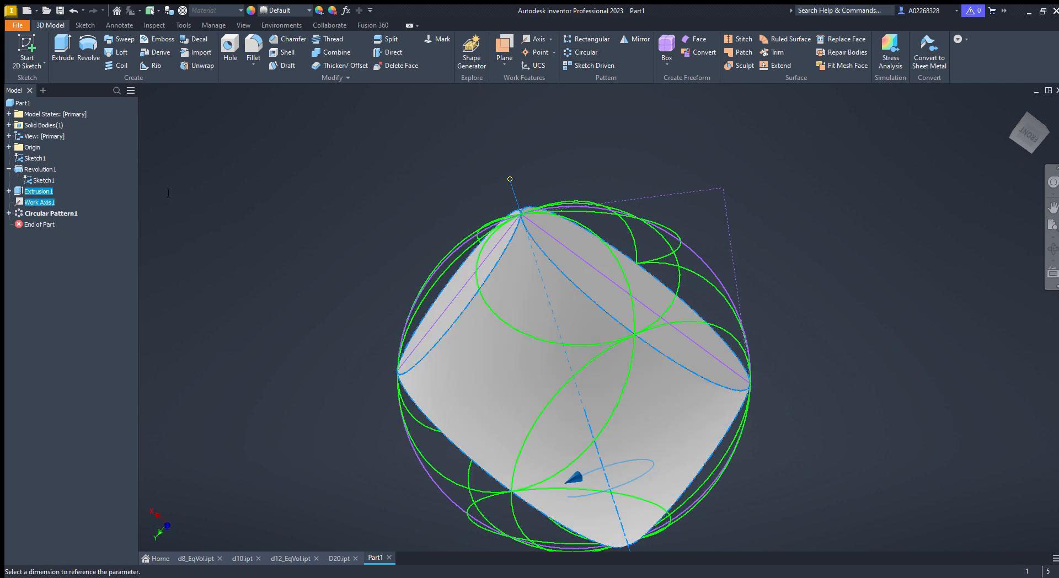
text(4)
key(Return)
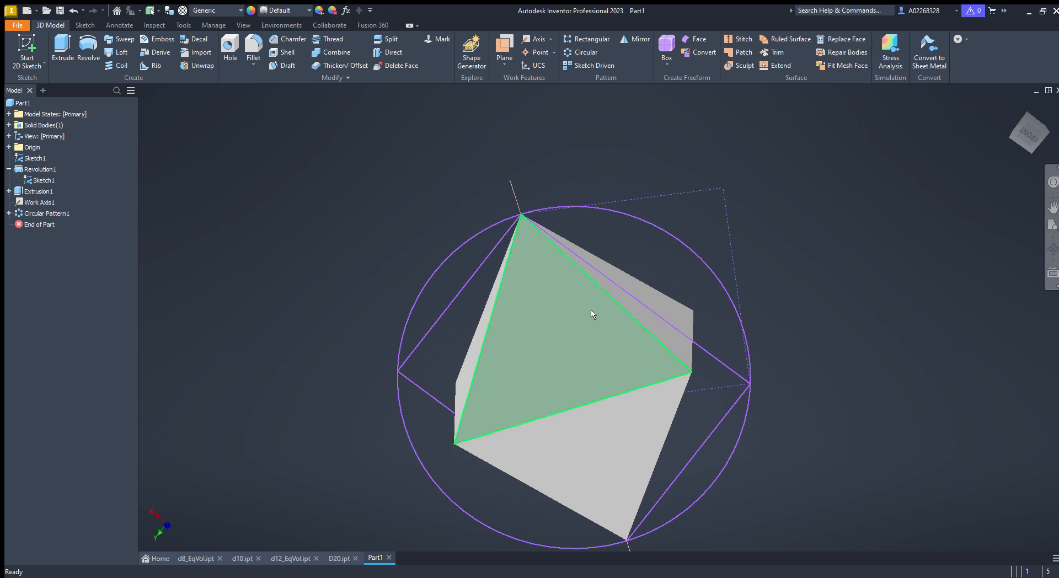
- Orbit around the patterned body to inspect its faces
mouse_move(594, 350)
shift+middle_down()
mouse_move(668, 336)
mouse_move(631, 384)
mouse_move(515, 394)
mouse_move(539, 479)
mouse_move(667, 499)
mouse_move(723, 436)
mouse_move(801, 491)
mouse_move(690, 498)
mouse_move(617, 541)
mouse_move(647, 515)
mouse_move(601, 480)
mouse_move(673, 489)
mouse_move(727, 462)
shift+middle_up()
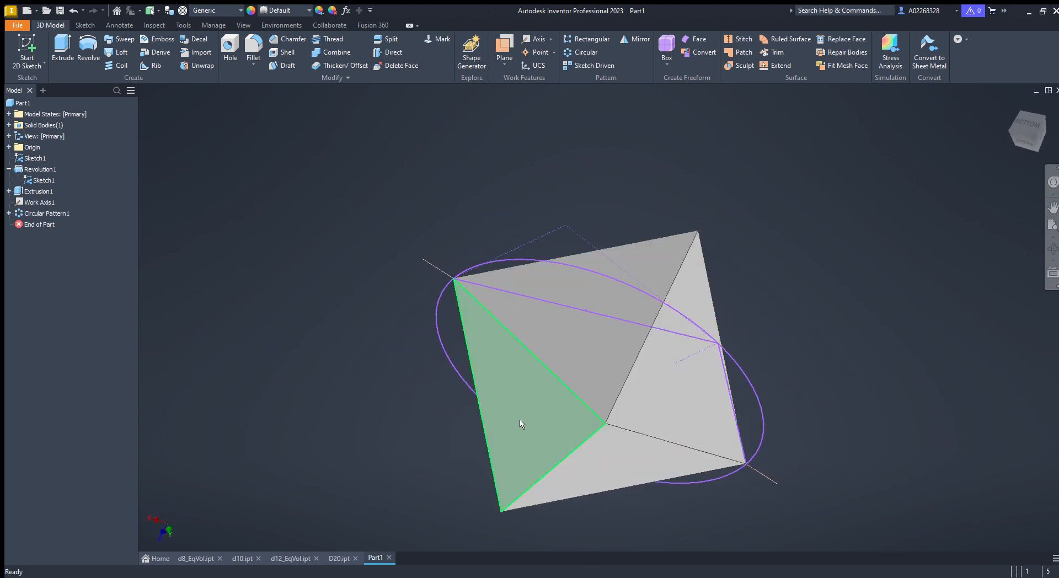
mouse_move(431, 483)
shift+middle_down()
mouse_move(610, 402)
mouse_move(596, 370)
shift+middle_up()
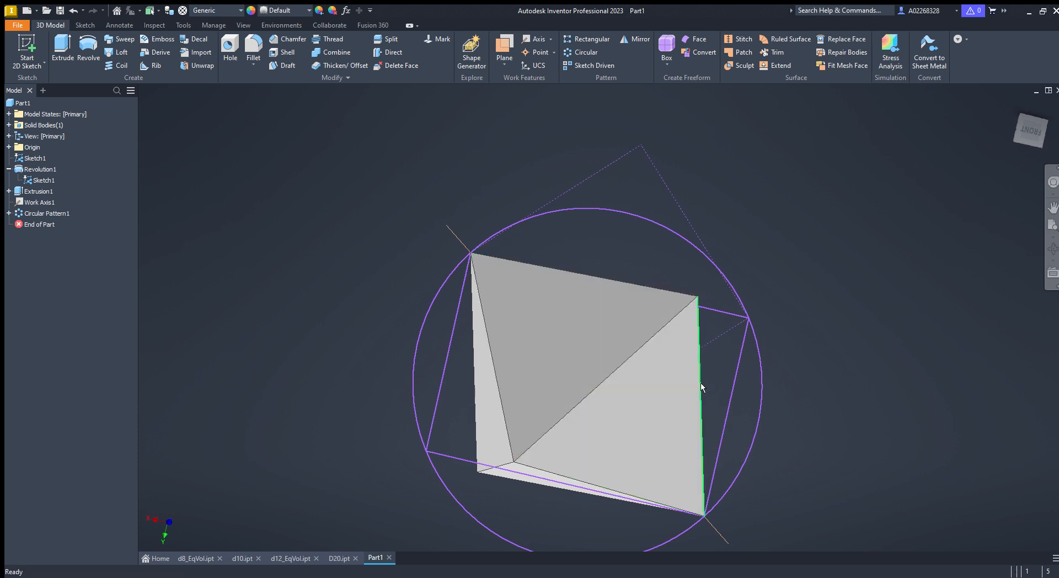
mouse_move(700, 382)
shift+middle_down()
mouse_move(686, 373)
mouse_move(432, 414)
shift+middle_up()
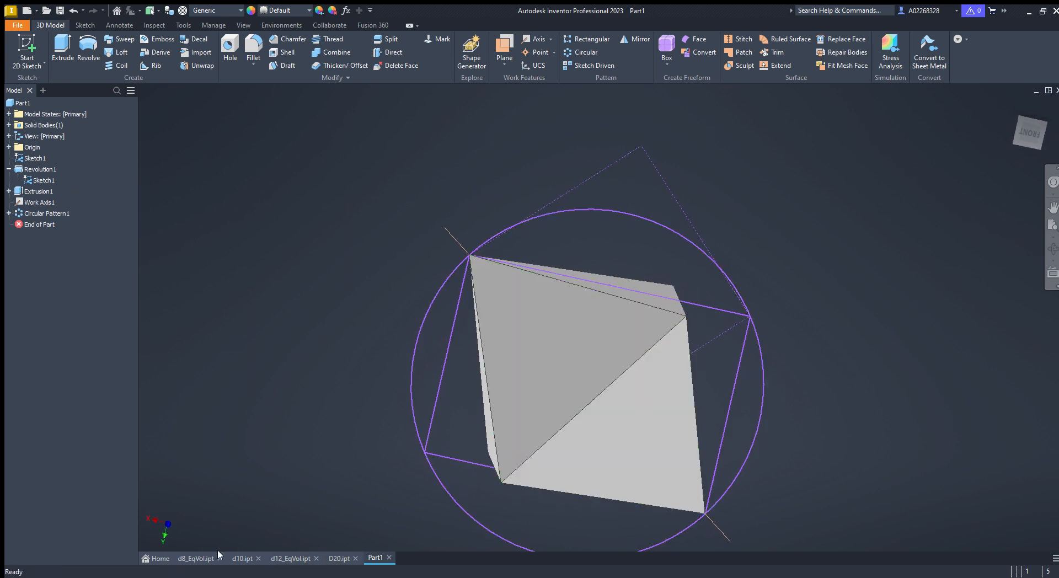
middle_drag(590, 379, 584, 318)
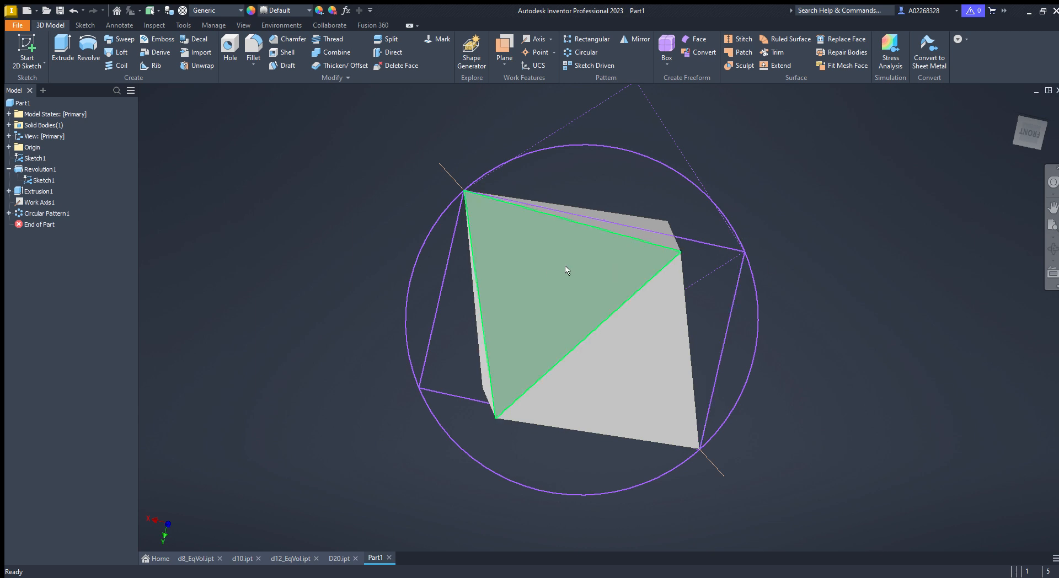
- Switch to the d10.ipt file and examine its construction sketch
click(246, 561)
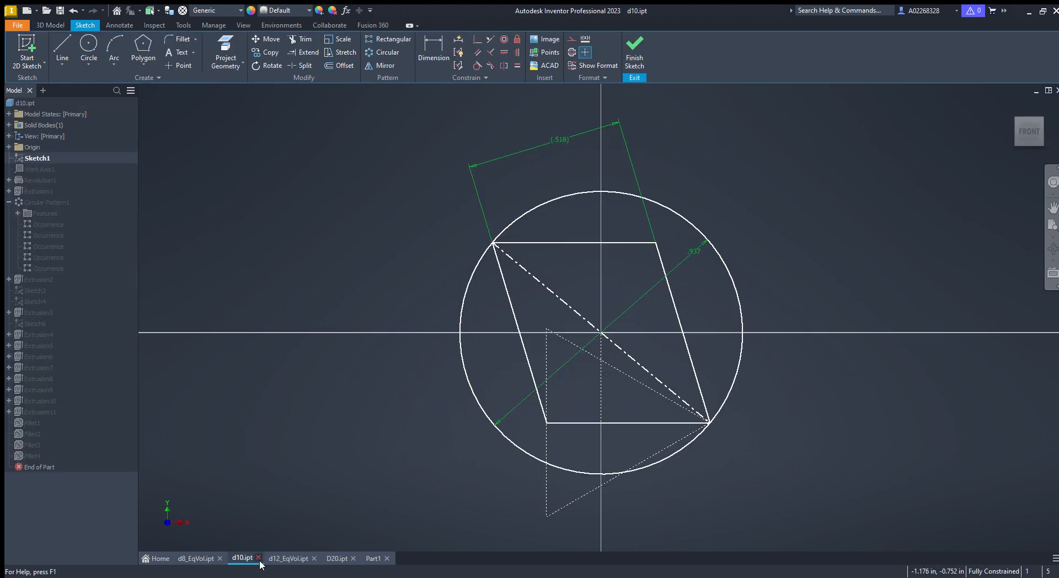
scroll(621, 414, up, 3)
scroll(618, 411, down, 3)
middle_drag(614, 401, 586, 362)
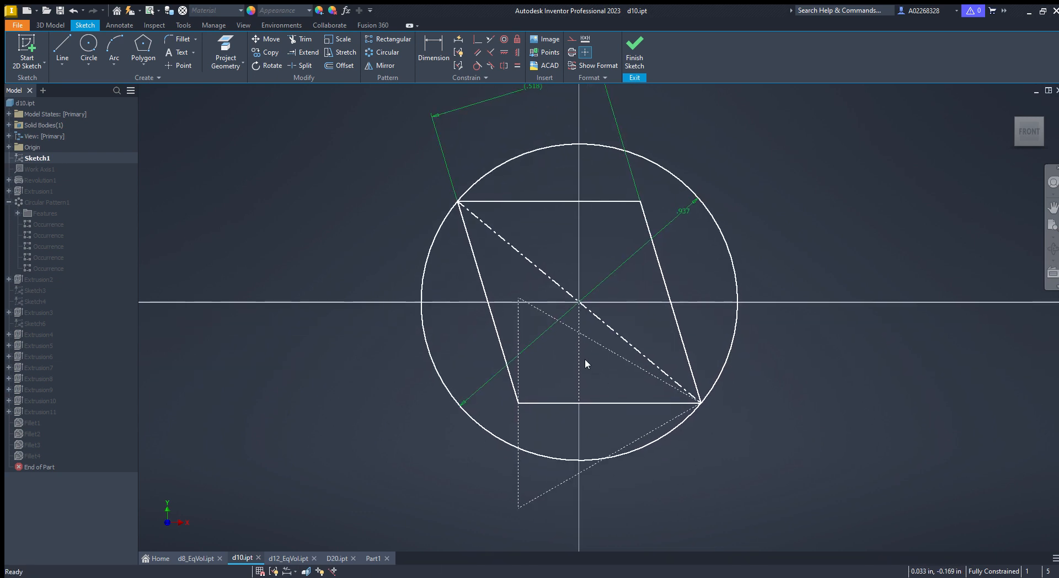
scroll(555, 277, up, 3)
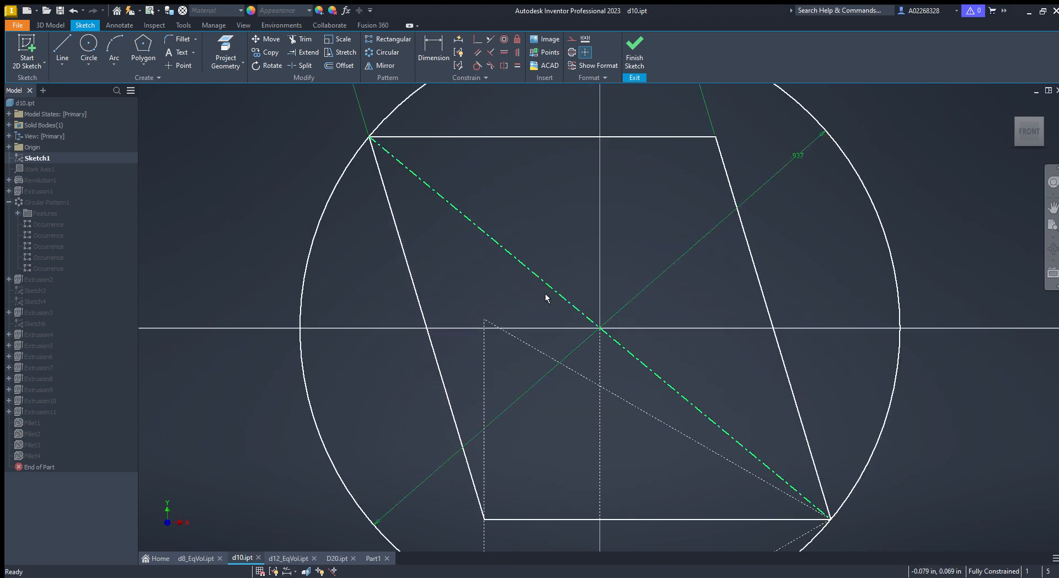
scroll(564, 311, down, 3)
middle_drag(563, 312, 554, 282)
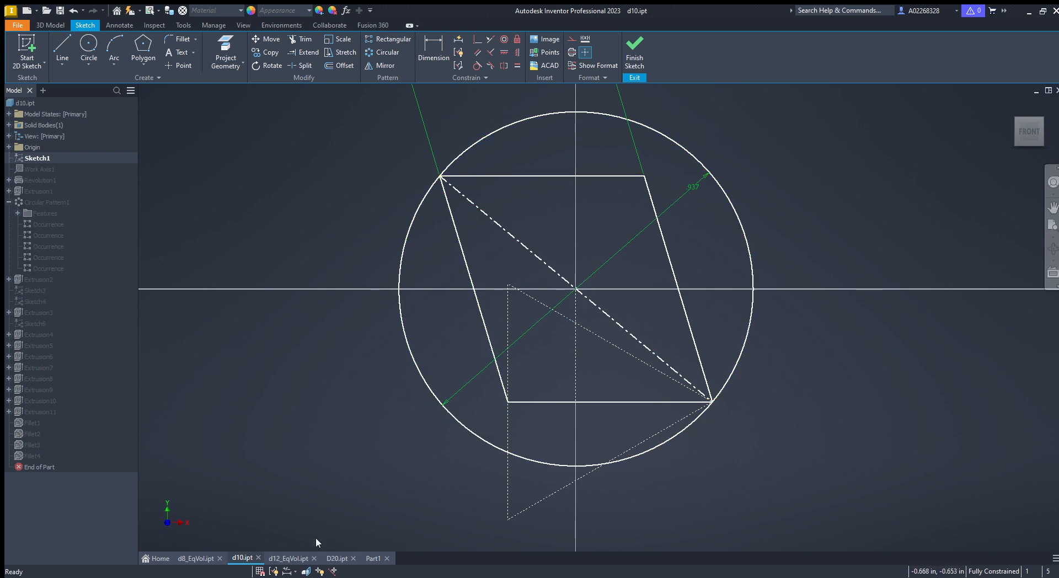
- Switch to the d12_EqVol.ipt file, examine its sketch, then finish the sketch to view the model
click(287, 558)
scroll(564, 393, up, 2)
scroll(574, 391, down, 2)
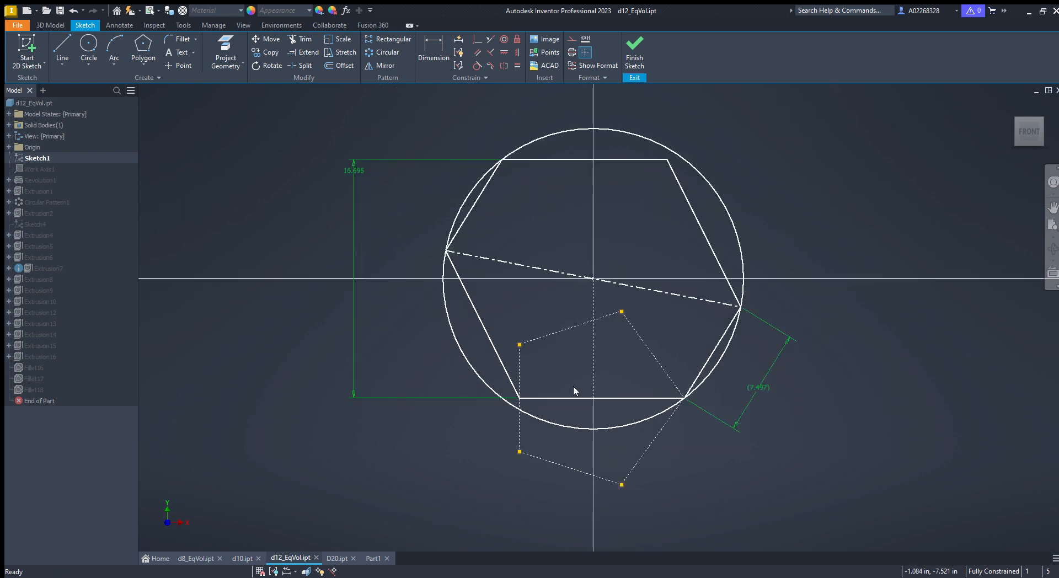
middle_drag(574, 390, 555, 392)
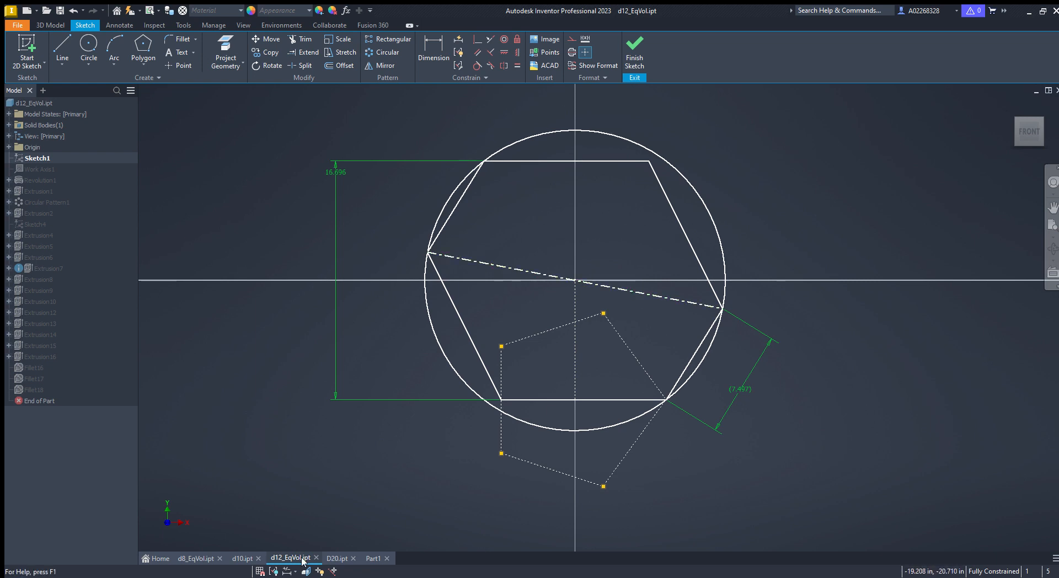
click(635, 52)
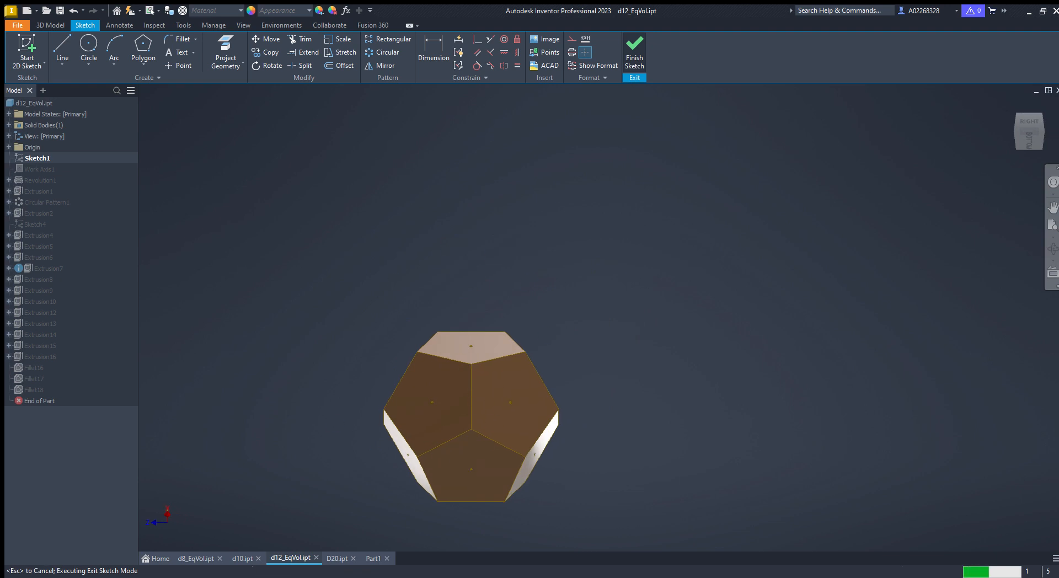
- Return to d10.ipt, finish its sketch, and orbit around the finished die model
click(330, 560)
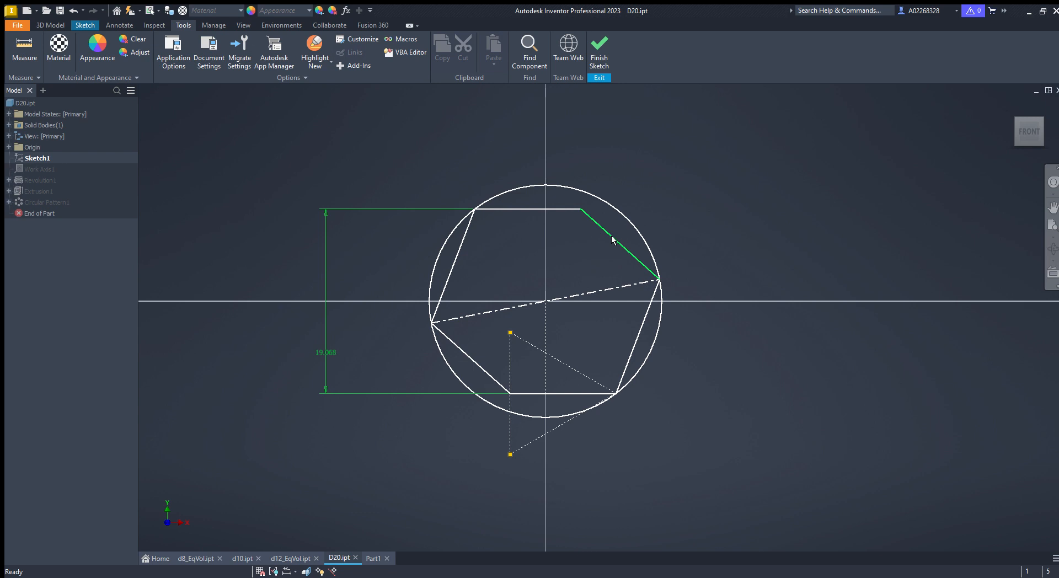
click(242, 558)
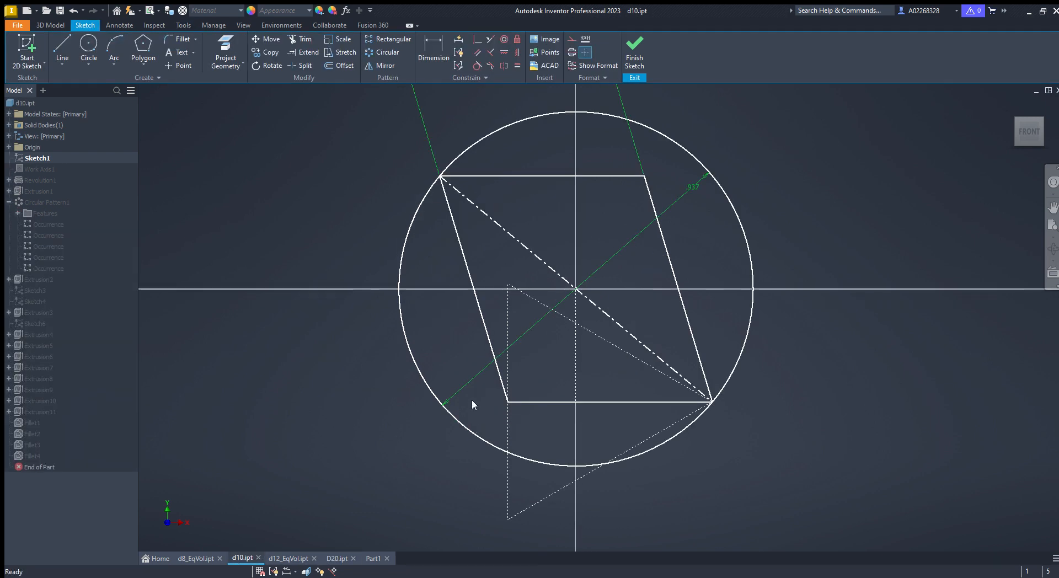
click(644, 56)
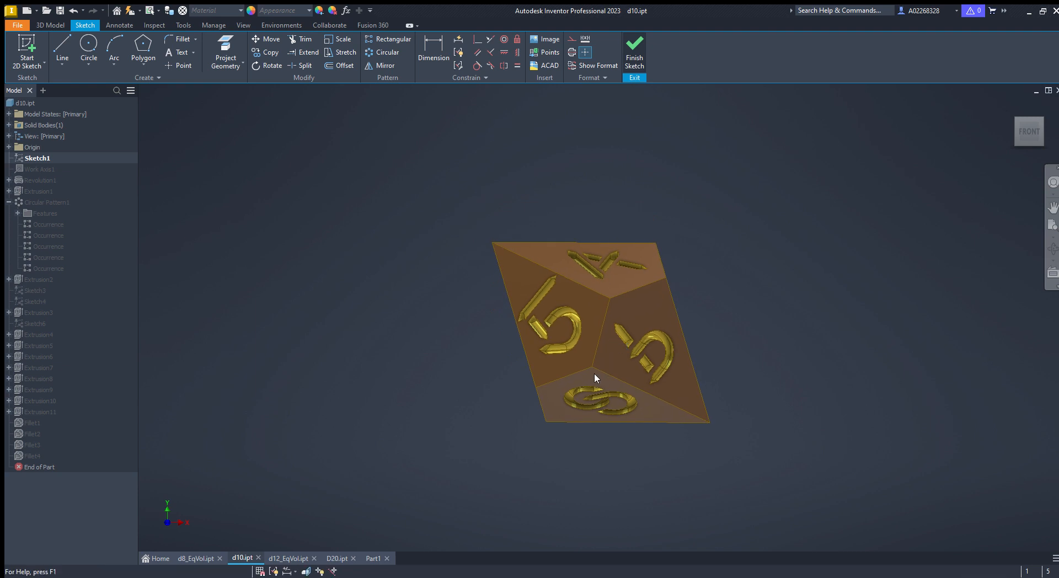
mouse_move(605, 360)
shift+middle_down()
mouse_move(624, 376)
mouse_move(622, 236)
mouse_move(634, 338)
mouse_move(598, 331)
mouse_move(526, 452)
shift+middle_up()
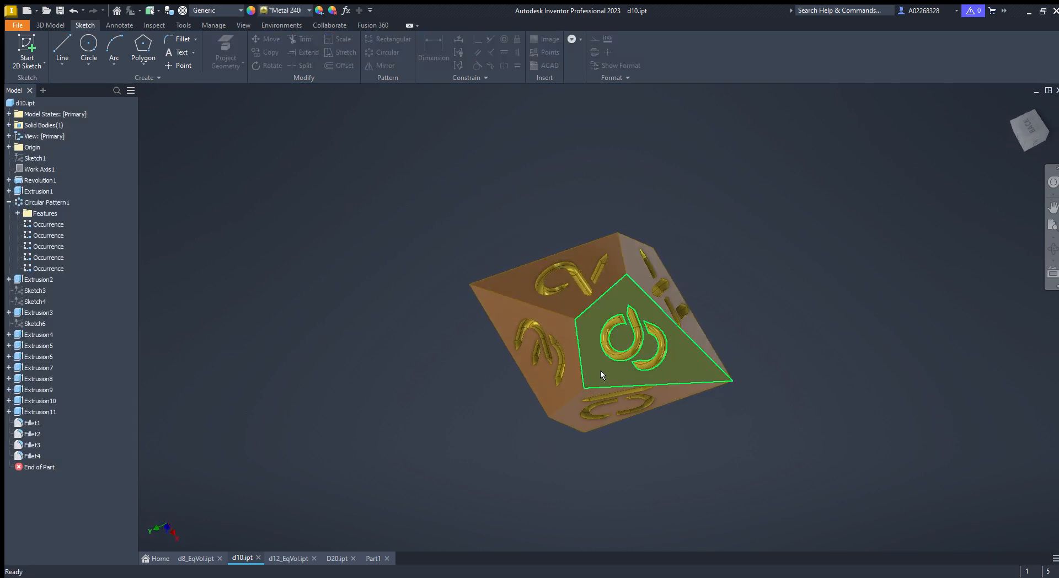
shift+middle_drag(600, 369, 552, 397)
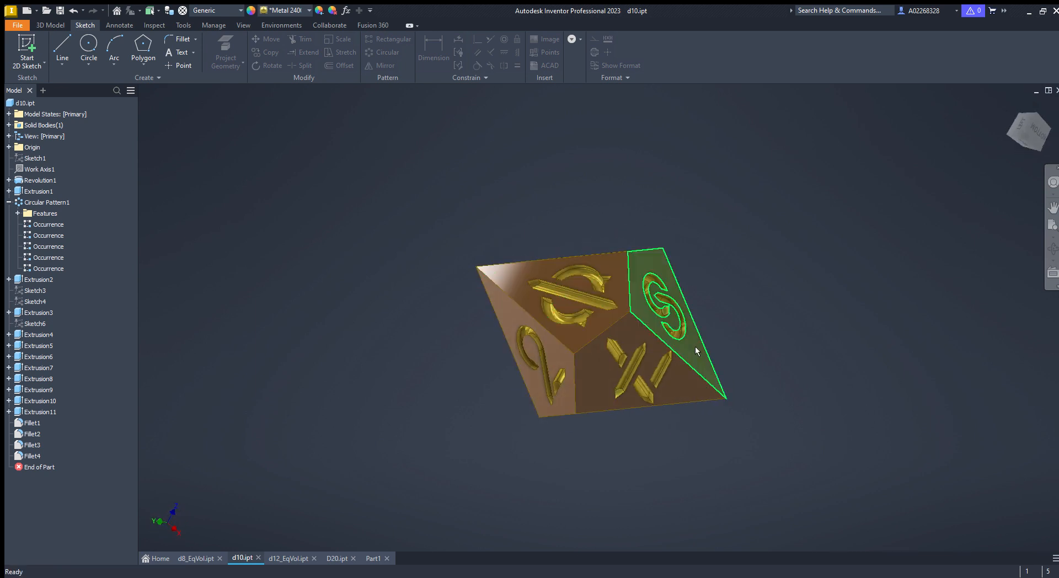
- Return to Part1 and orbit around the patterned body
click(368, 558)
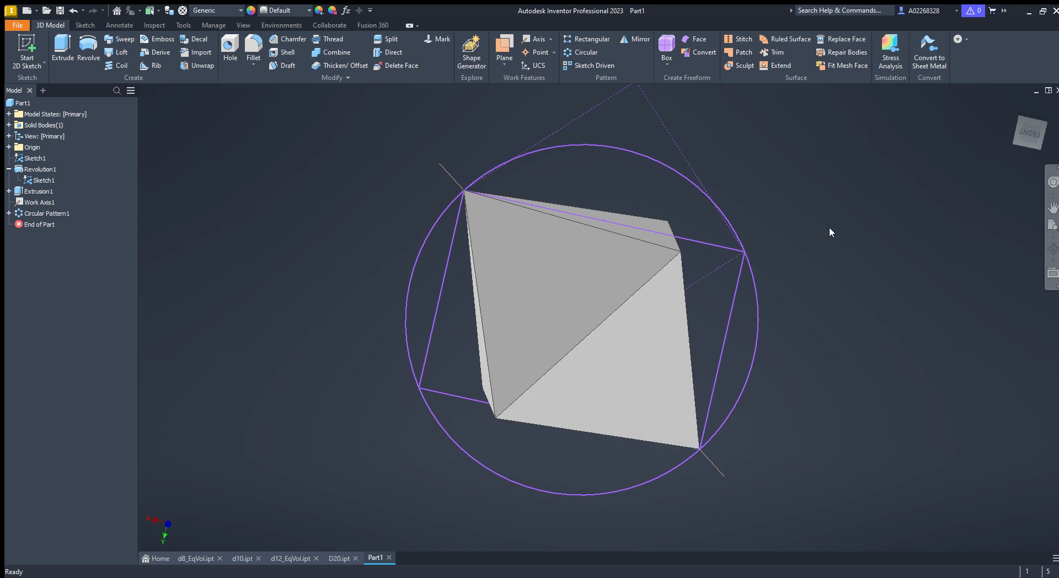
mouse_move(527, 351)
shift+middle_down()
mouse_move(548, 349)
mouse_move(569, 323)
mouse_move(505, 348)
mouse_move(530, 373)
shift+middle_up()
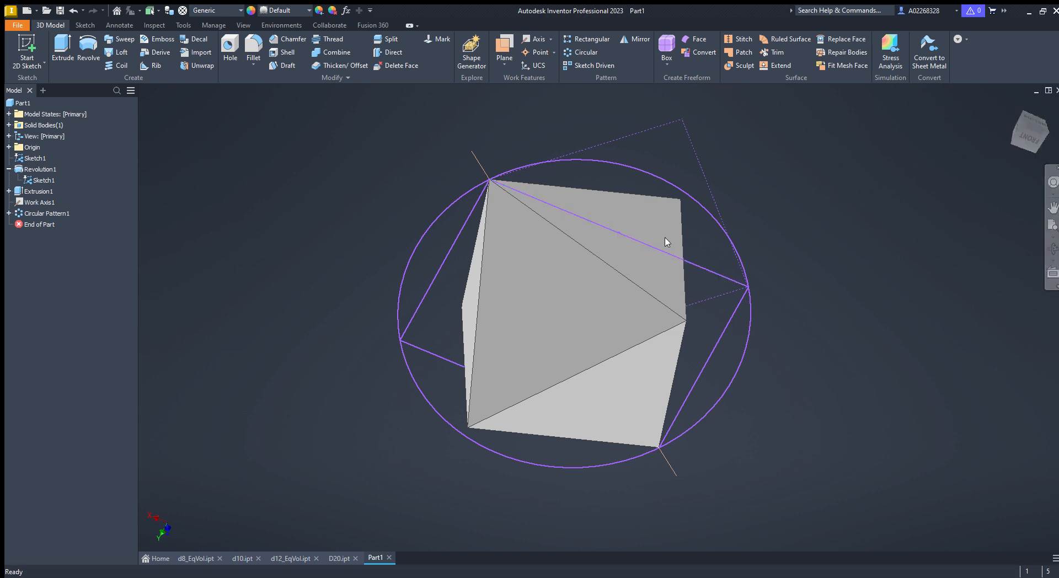
mouse_move(665, 241)
shift+middle_down()
mouse_move(588, 286)
mouse_move(583, 255)
shift+middle_up()
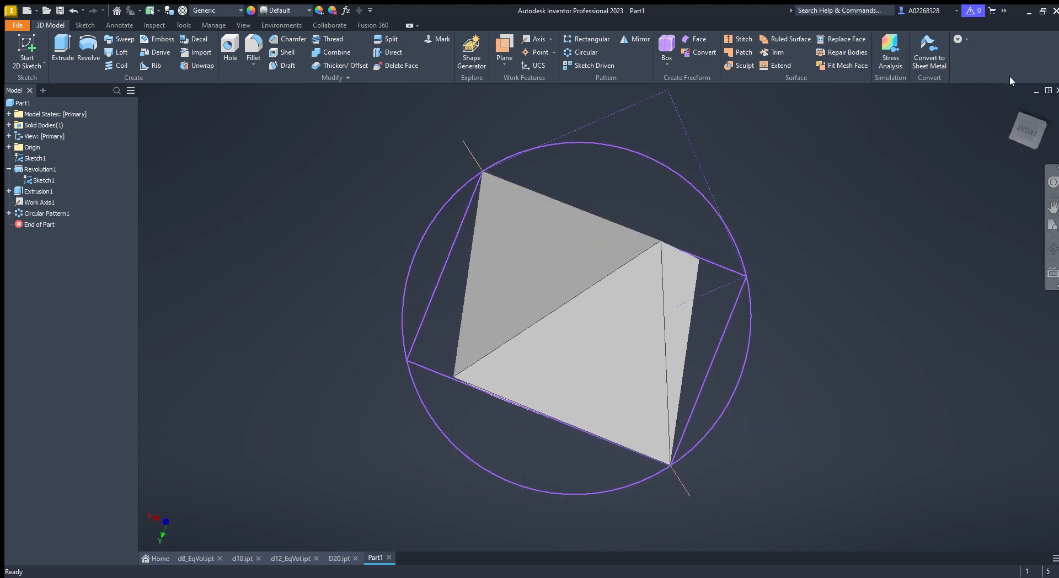